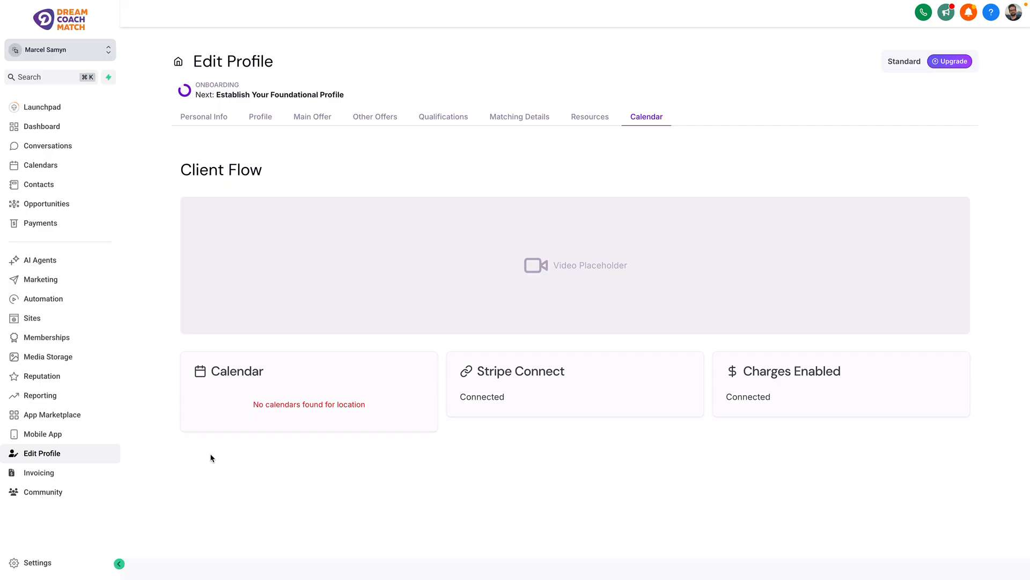
Step: Set the business profile's time zone to GMT+02:00 Europe/Brussels (CEST) and save the update
left_click(56, 568)
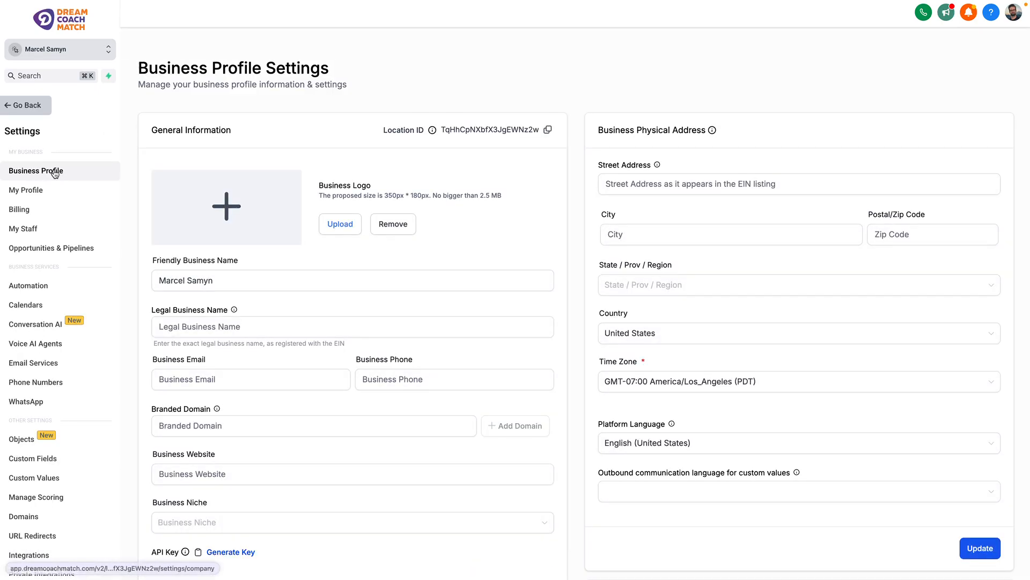
left_click(639, 385)
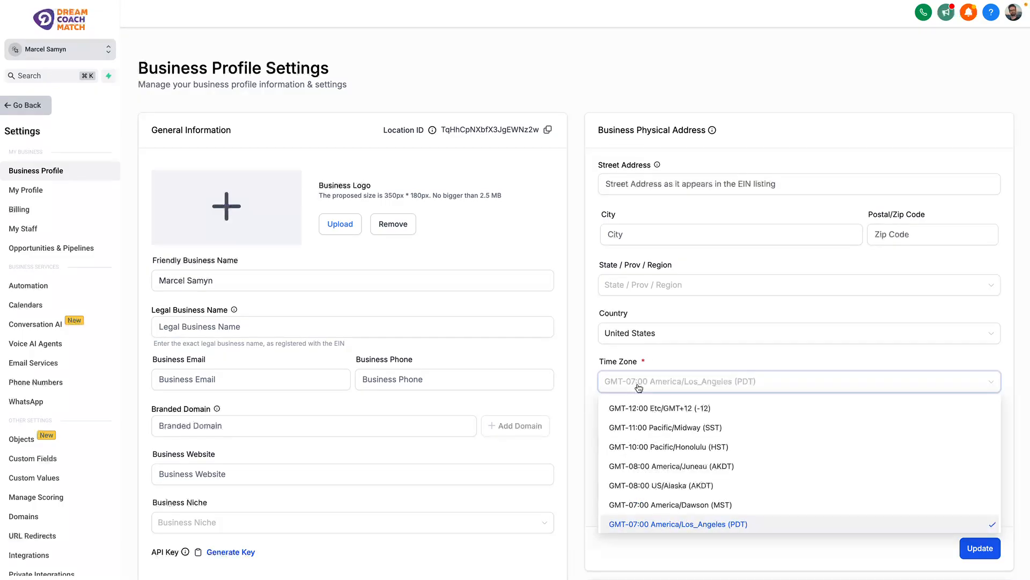
scroll(640, 452, "down", 20)
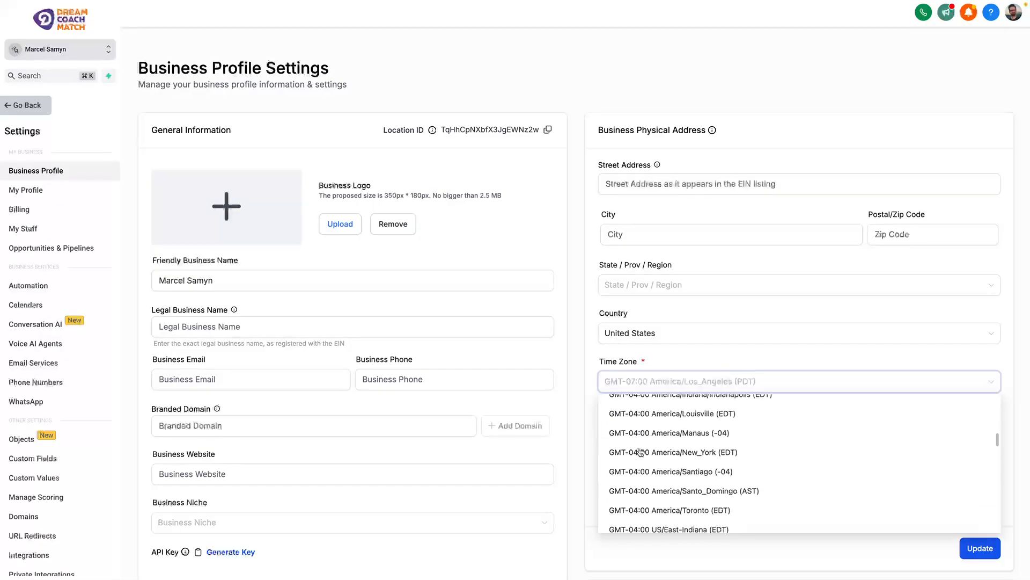
scroll(644, 452, "down", 3)
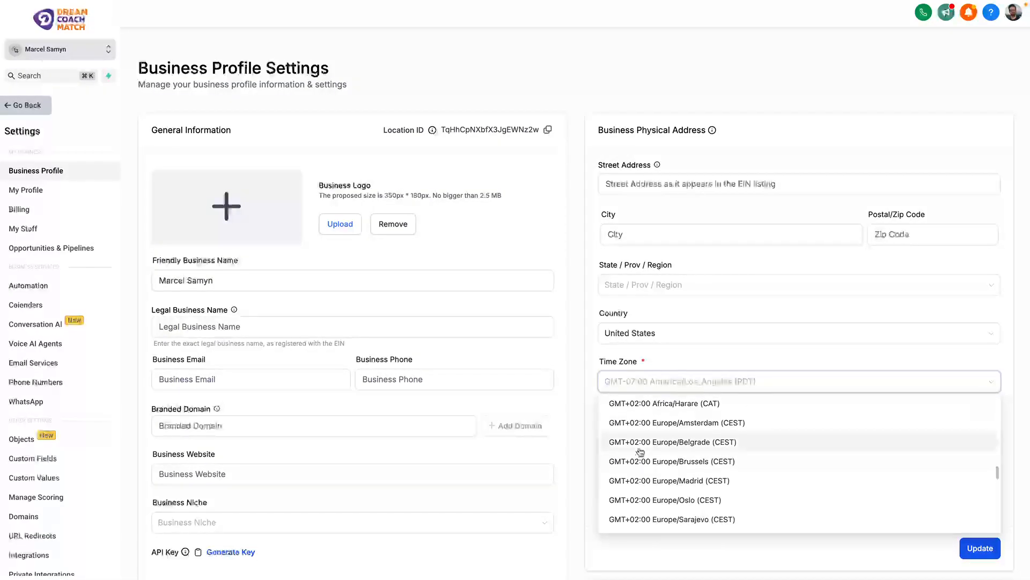
left_click(682, 465)
left_click(979, 550)
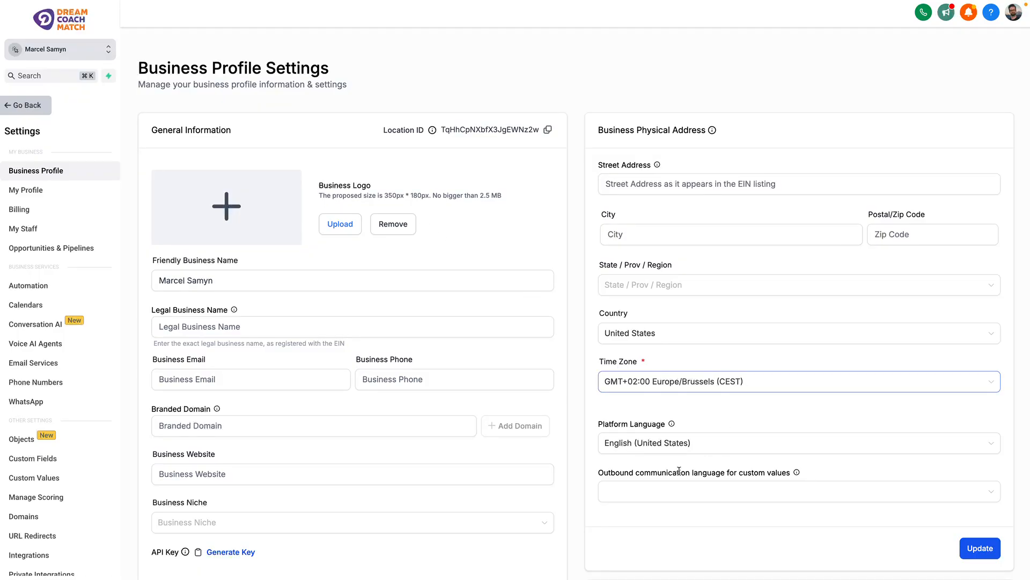
Step: Open the connections page of the calendar settings and start adding a new third-party calendar connection
left_click(25, 111)
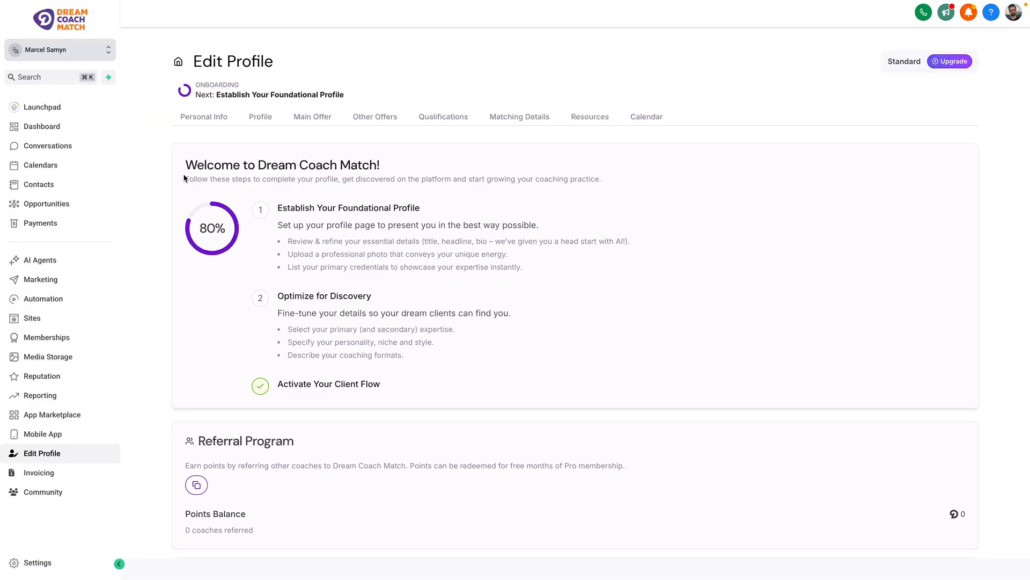
left_click(30, 172)
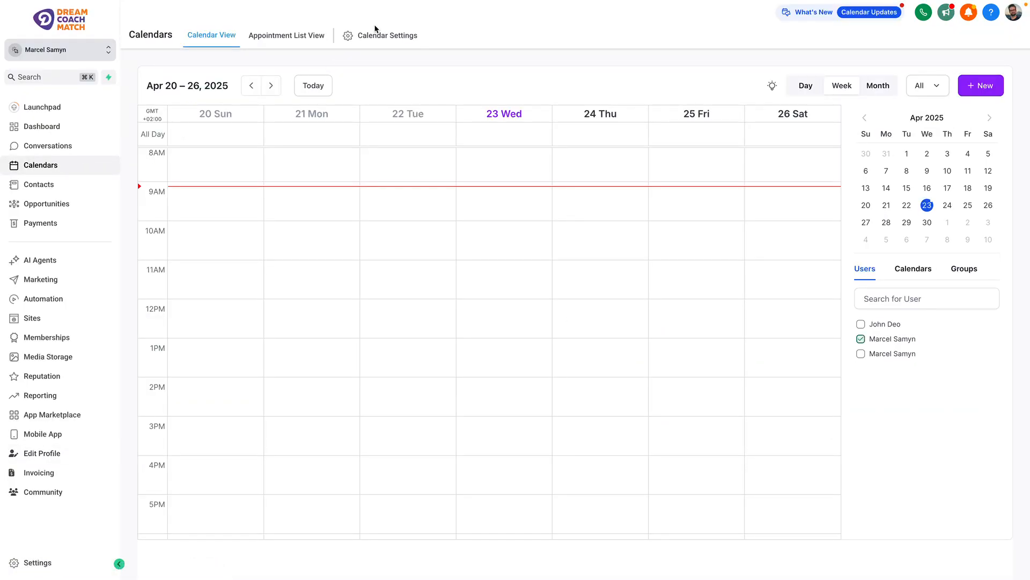
left_click(375, 38)
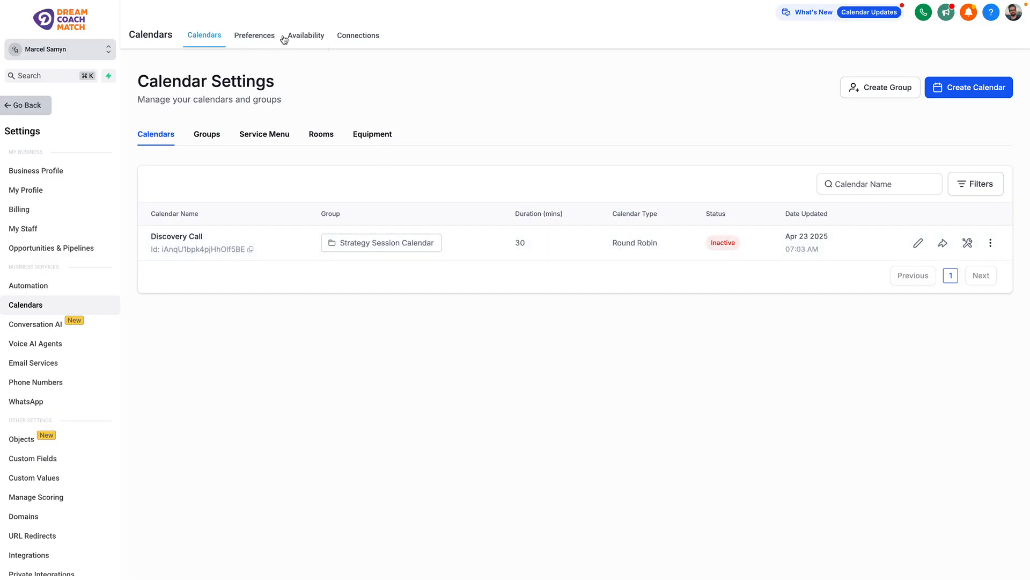
left_click(362, 37)
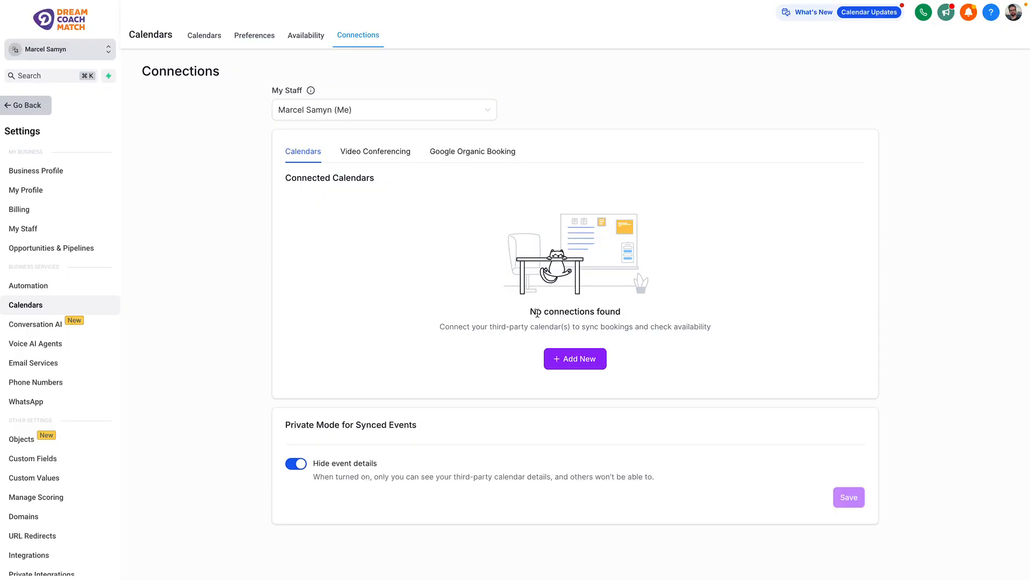
left_click_drag(529, 313, 637, 336)
left_click(572, 359)
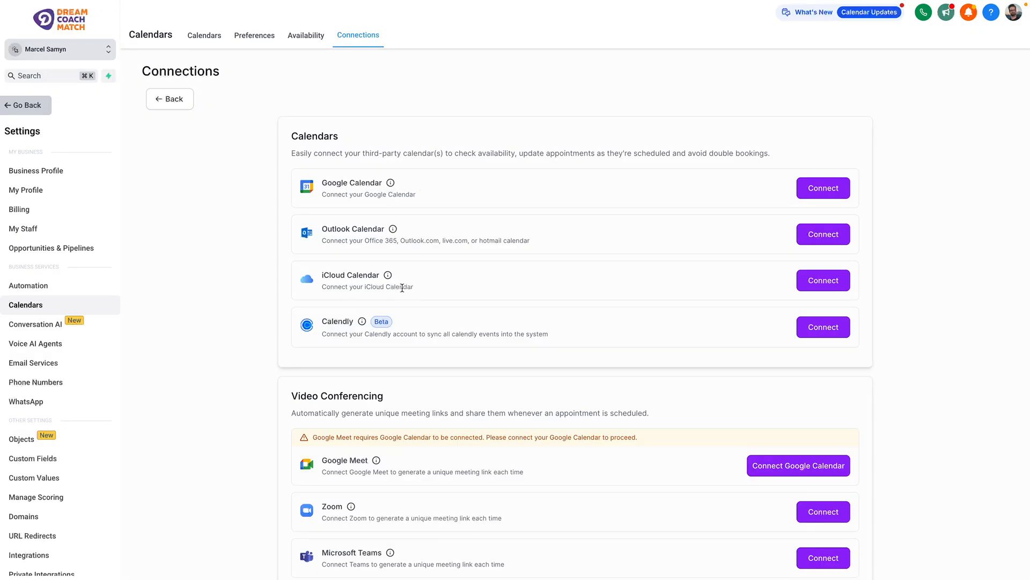
Step: Connect Google Calendar by signing in with the first listed Google account and allowing Lead Connector access
left_click_drag(320, 324, 563, 342)
left_click(563, 342)
left_click(814, 197)
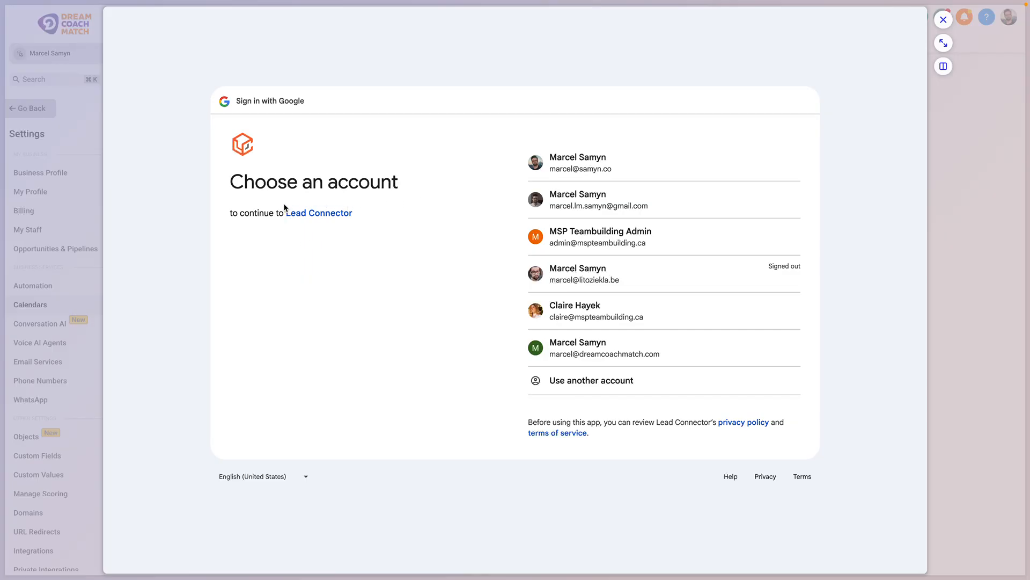
left_click(594, 157)
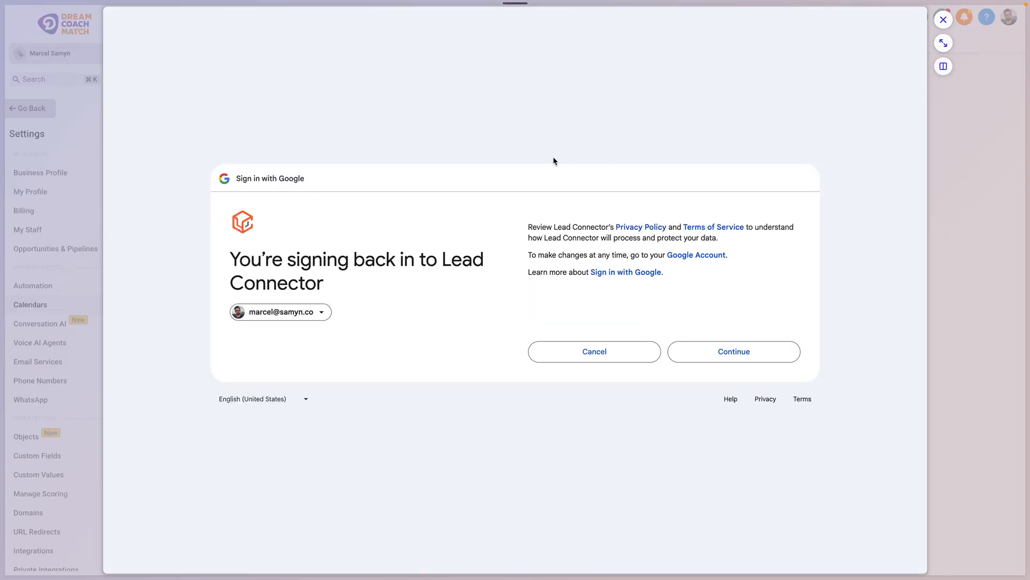
left_click(745, 353)
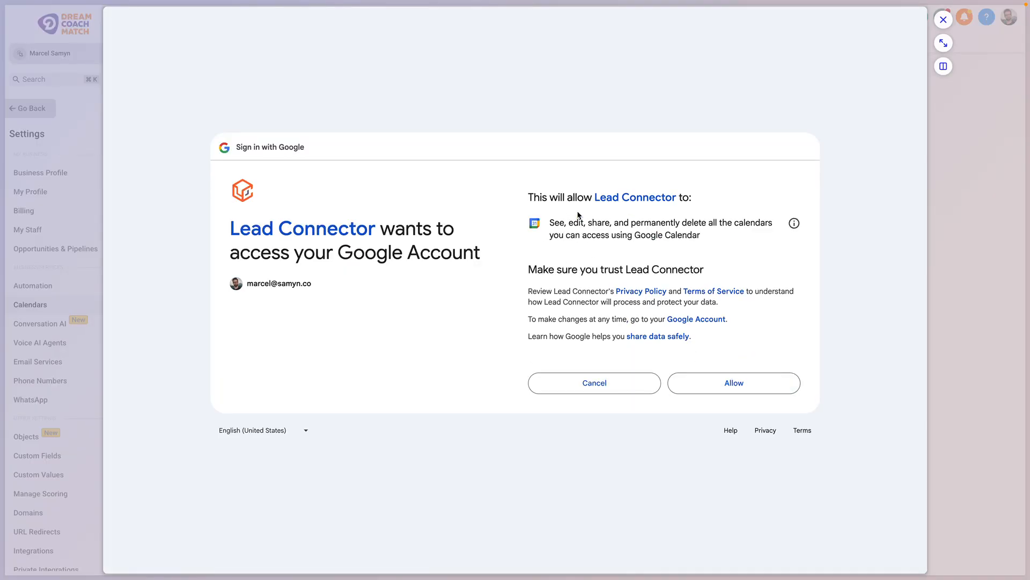
left_click(753, 389)
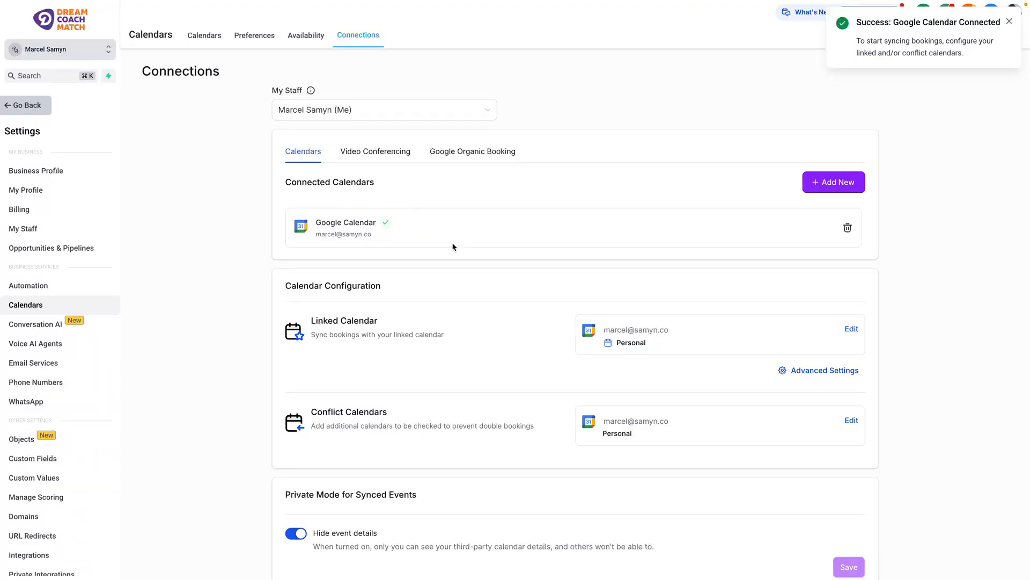
left_click_drag(316, 221, 390, 242)
left_click(362, 236)
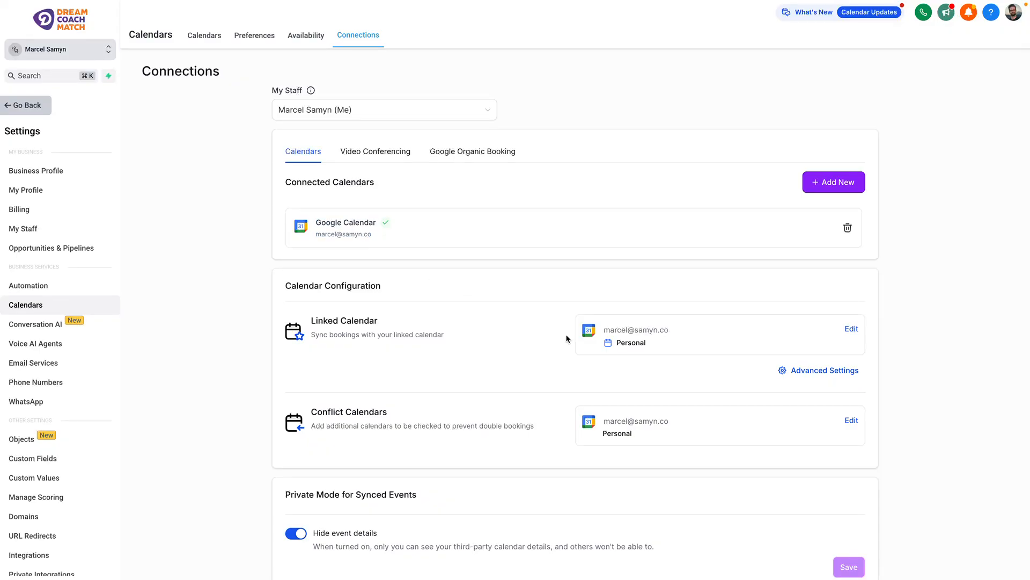
Step: Add the Dream Coach Match e-mail account's calendar to the conflict calendars and save the selection
scroll(567, 339, "down", 1)
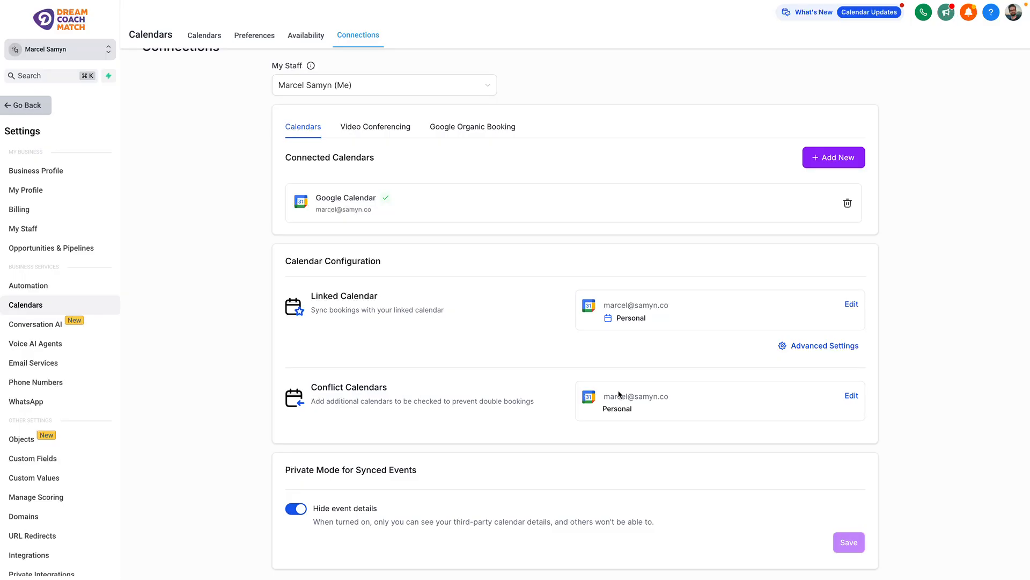
left_click(852, 396)
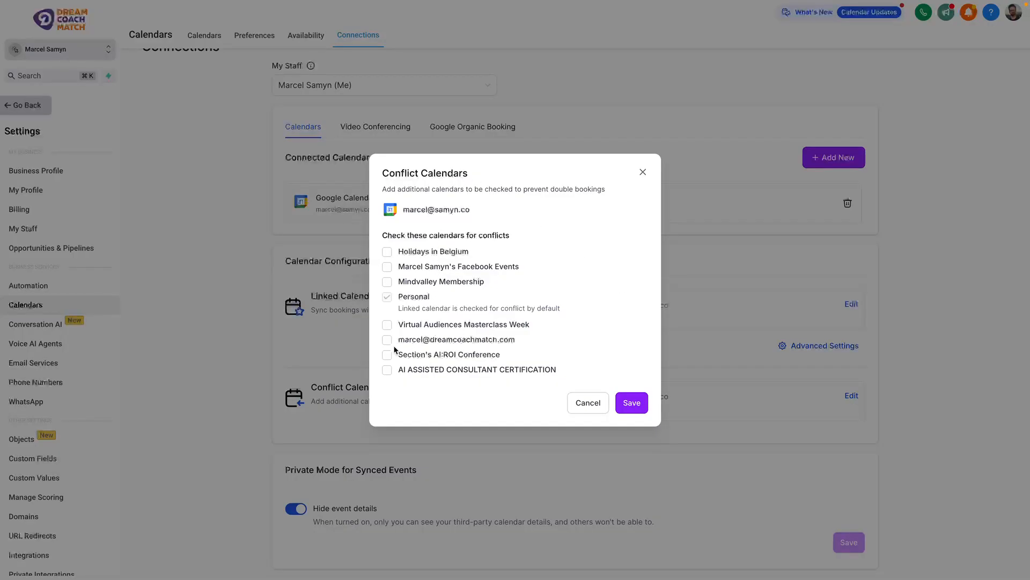
left_click_drag(404, 339, 515, 338)
left_click(515, 338)
left_click(387, 341)
left_click(633, 402)
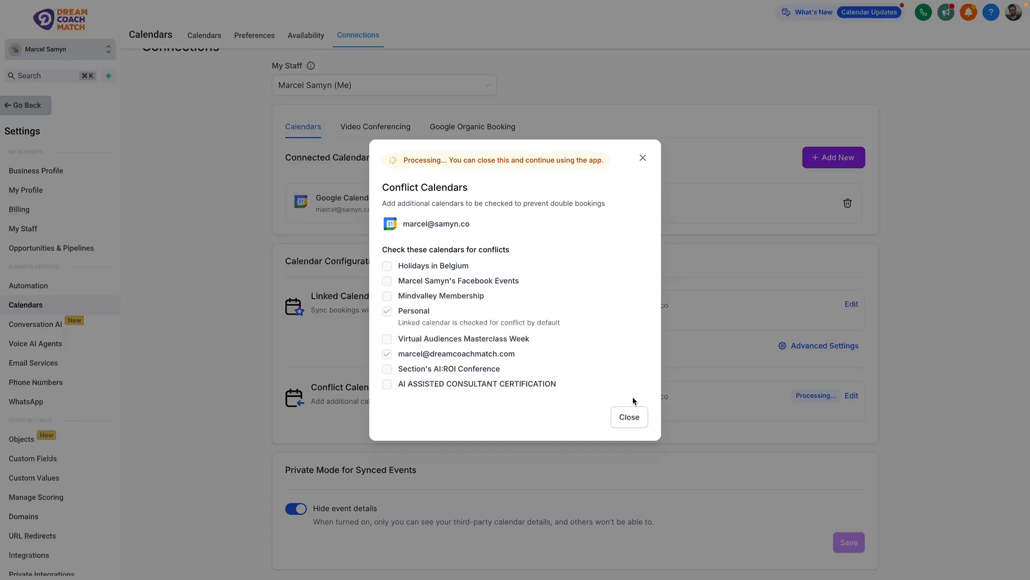
left_click(633, 417)
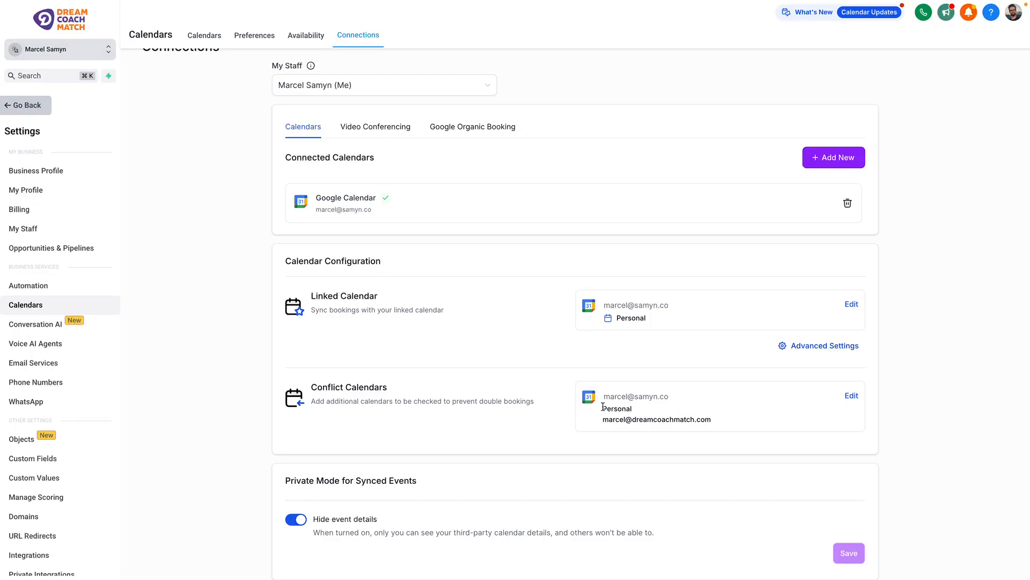
Step: Review the connected video conferencing account and the other providers available to connect
scroll(525, 312, "up", 1)
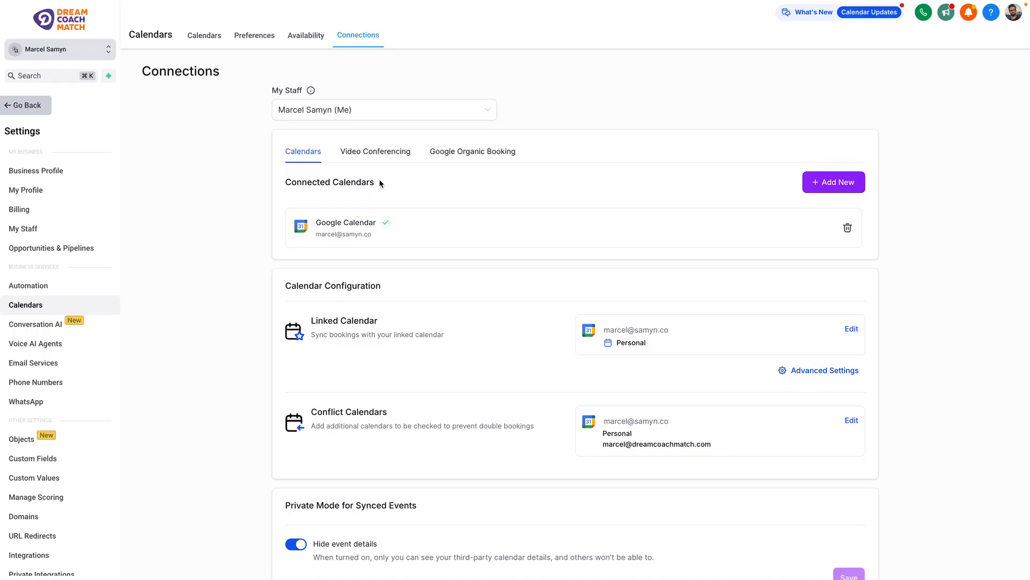
left_click(358, 157)
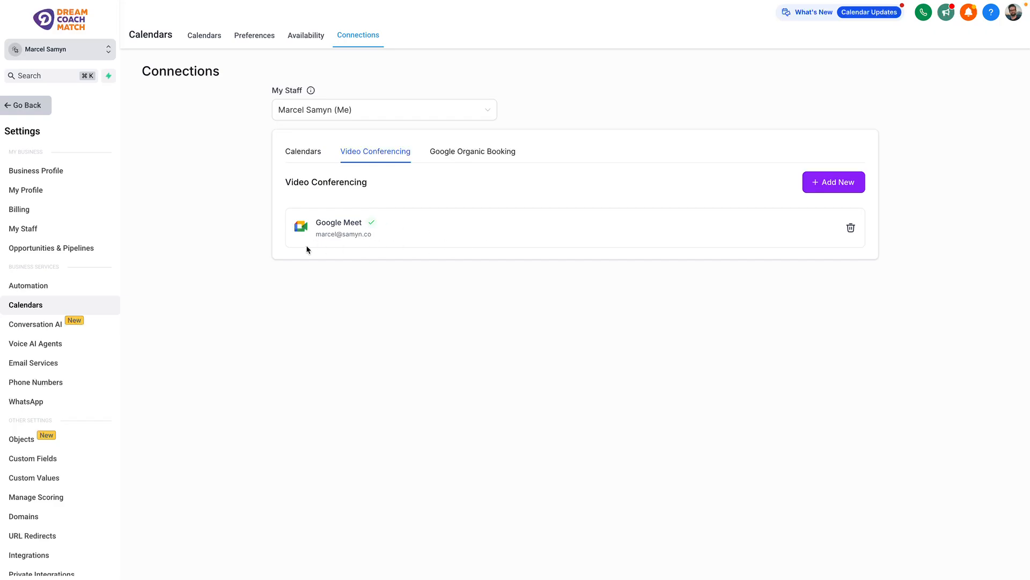
left_click(839, 179)
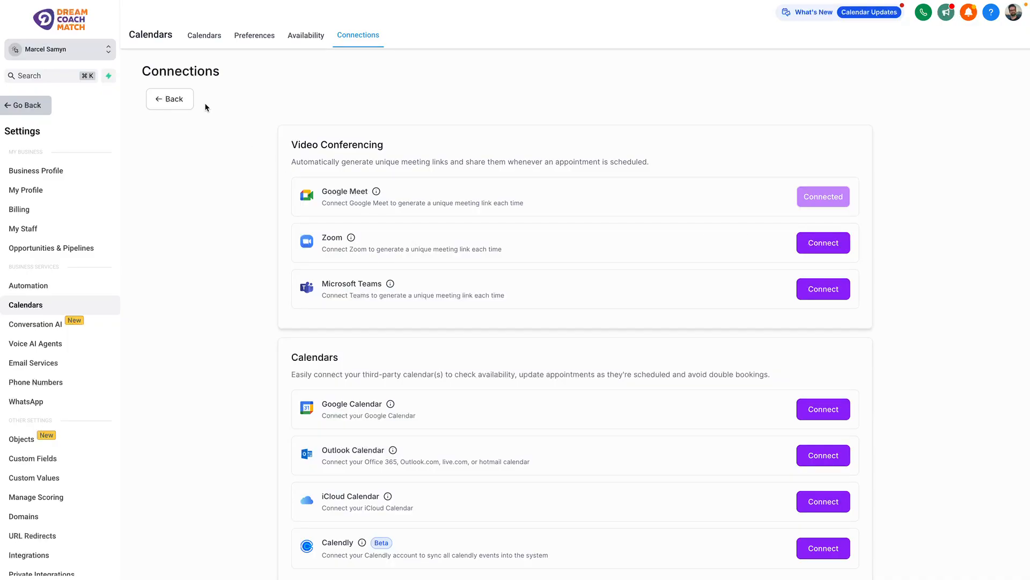
left_click(178, 104)
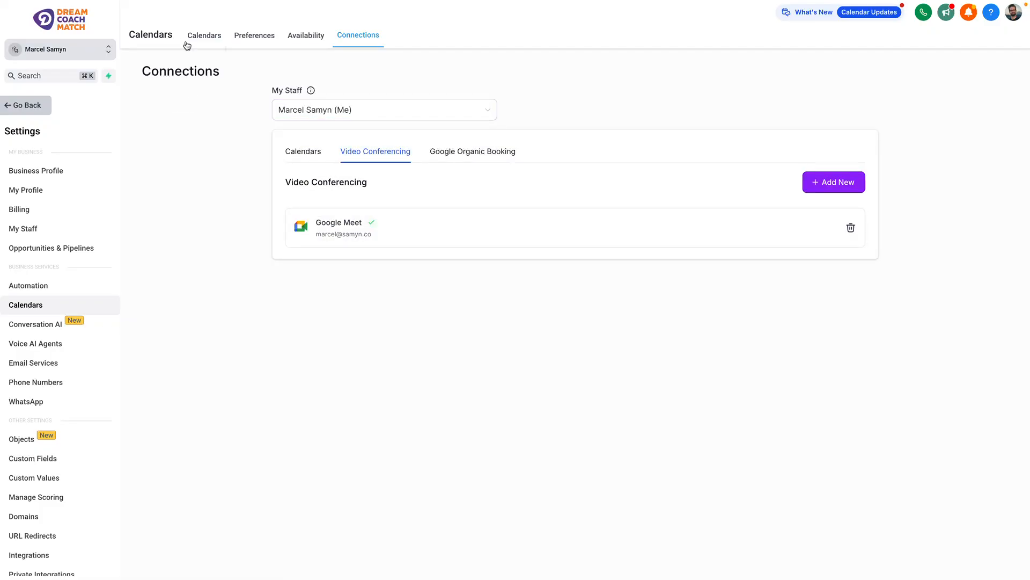
Step: Open the Discovery Call calendar for editing, review its meeting details and calendar name, and close it without saving
left_click(203, 38)
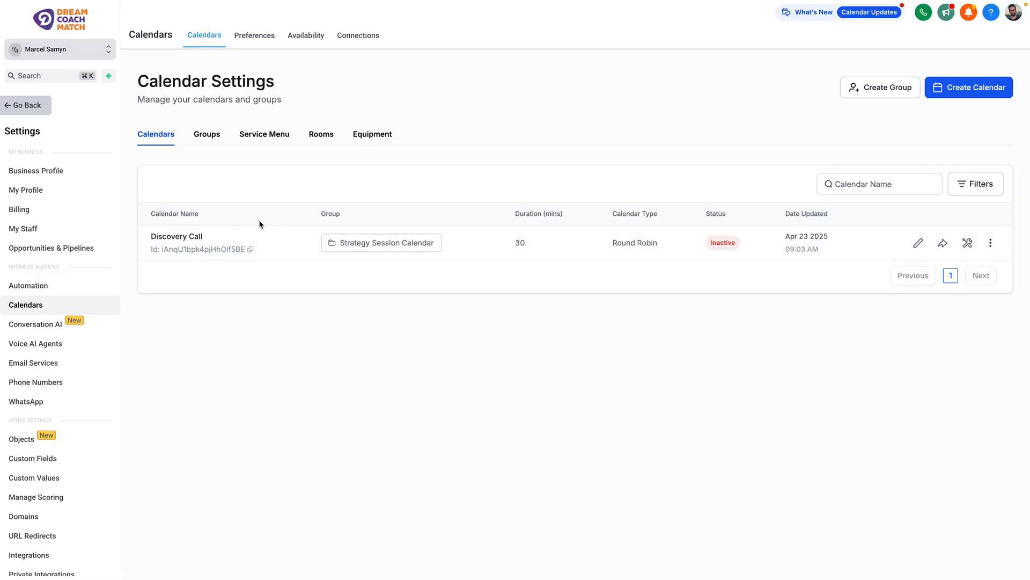
left_click(919, 245)
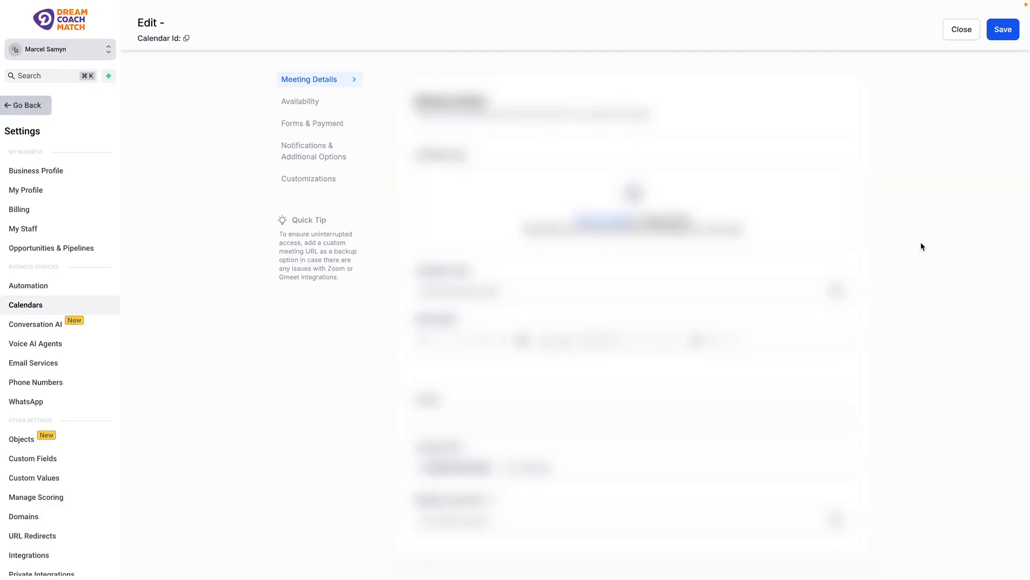
scroll(720, 320, "down", 6)
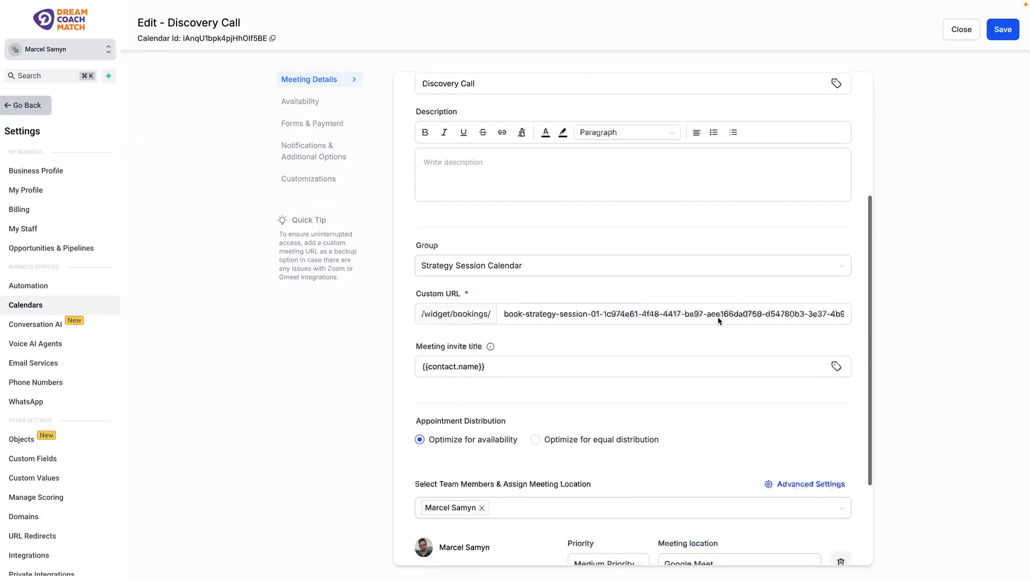
scroll(720, 321, "up", 6)
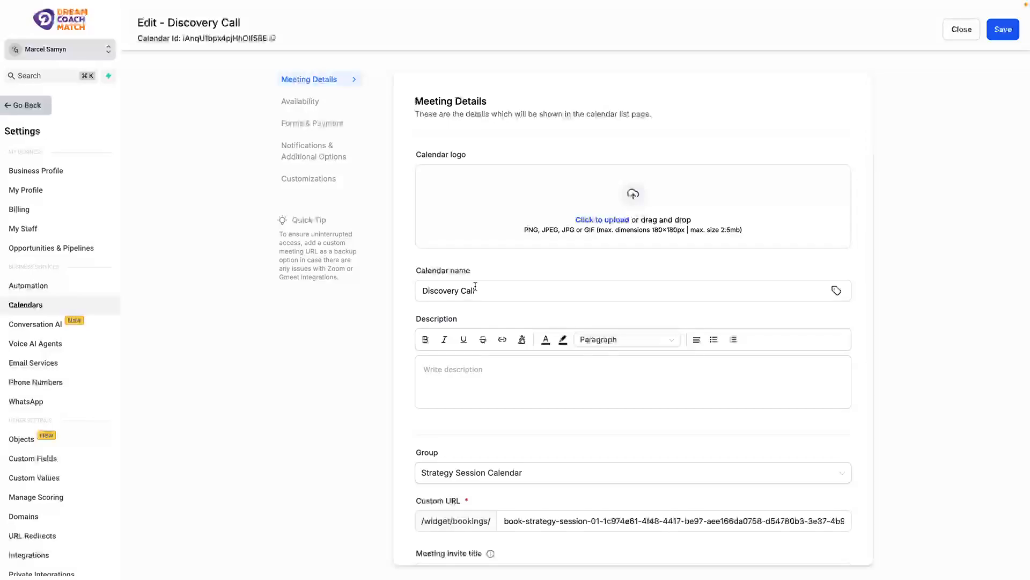
left_click_drag(492, 289, 398, 285)
left_click(488, 365)
left_click(485, 290)
left_click_drag(485, 290, 396, 290)
left_click(471, 296)
left_click(480, 309)
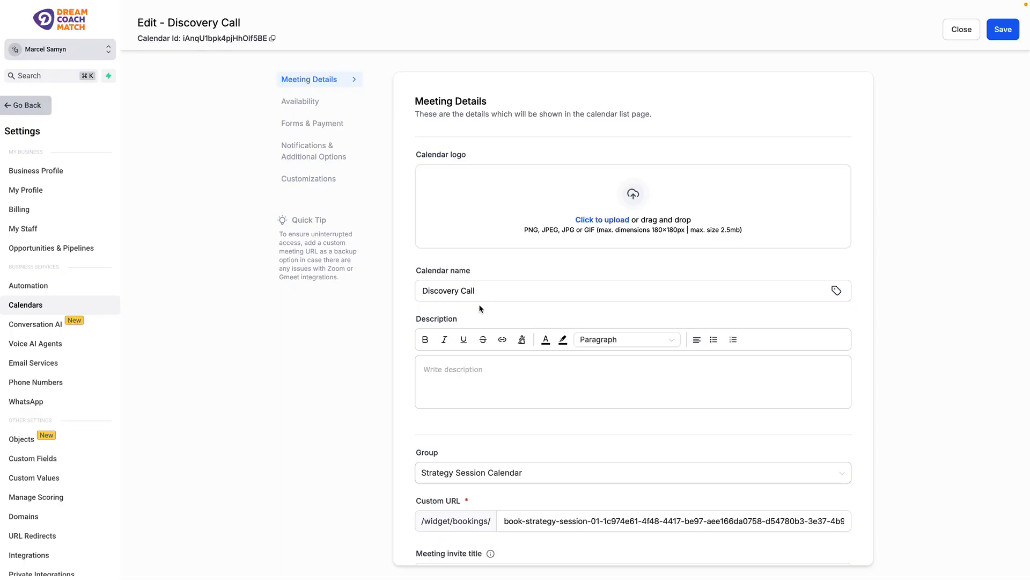
left_click(969, 32)
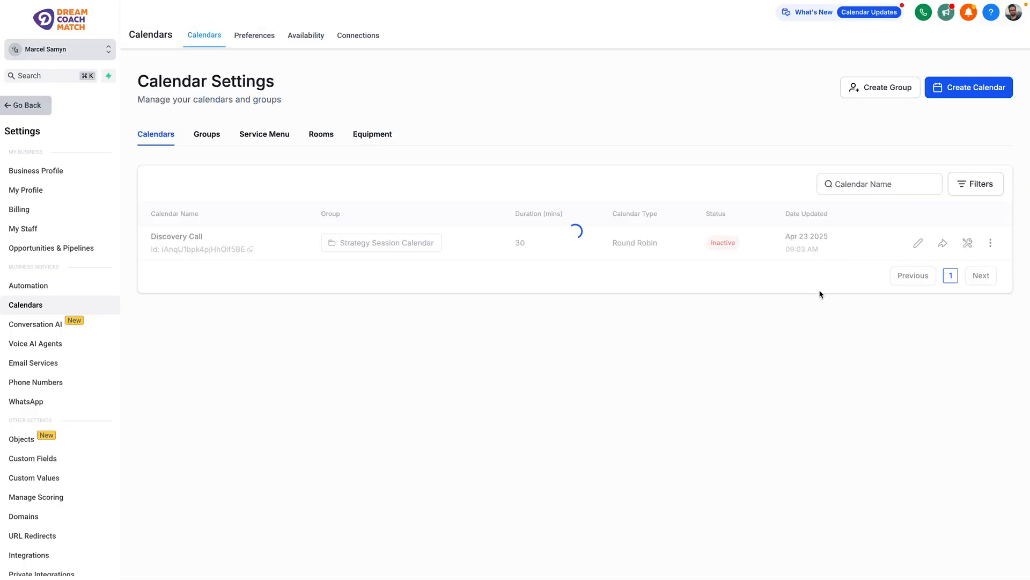
Step: Copy the Discovery Call calendar's scheduling link and test it in a new browser tab, closing the tab and share dialog when done
left_click(942, 245)
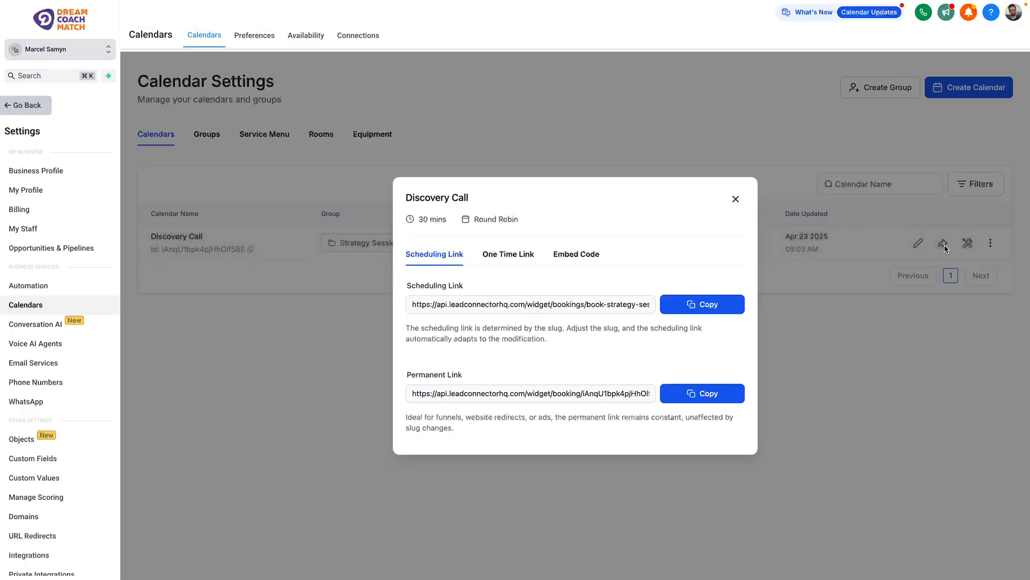
left_click(683, 304)
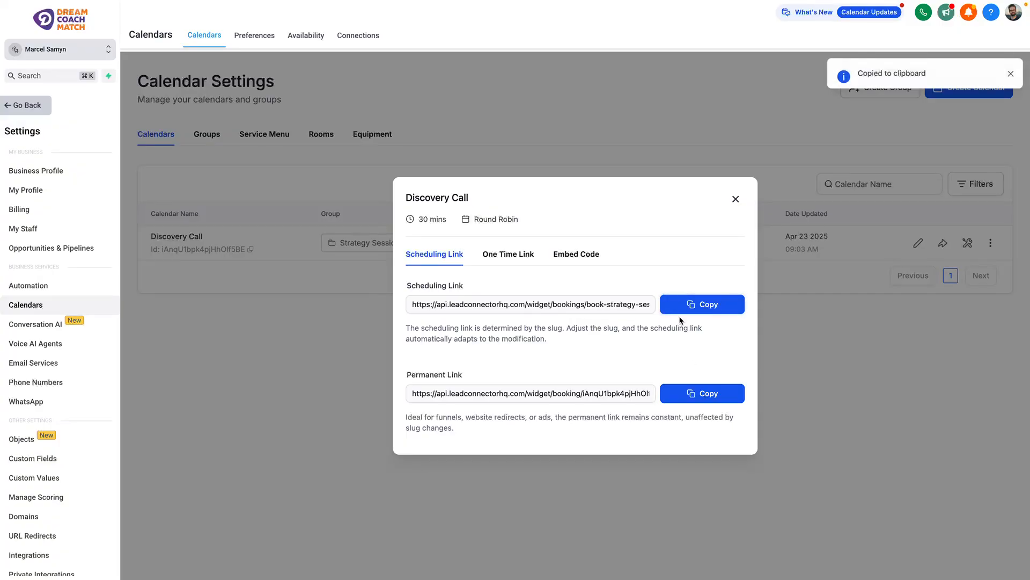
key("super+t")
key("super+v")
key("Return")
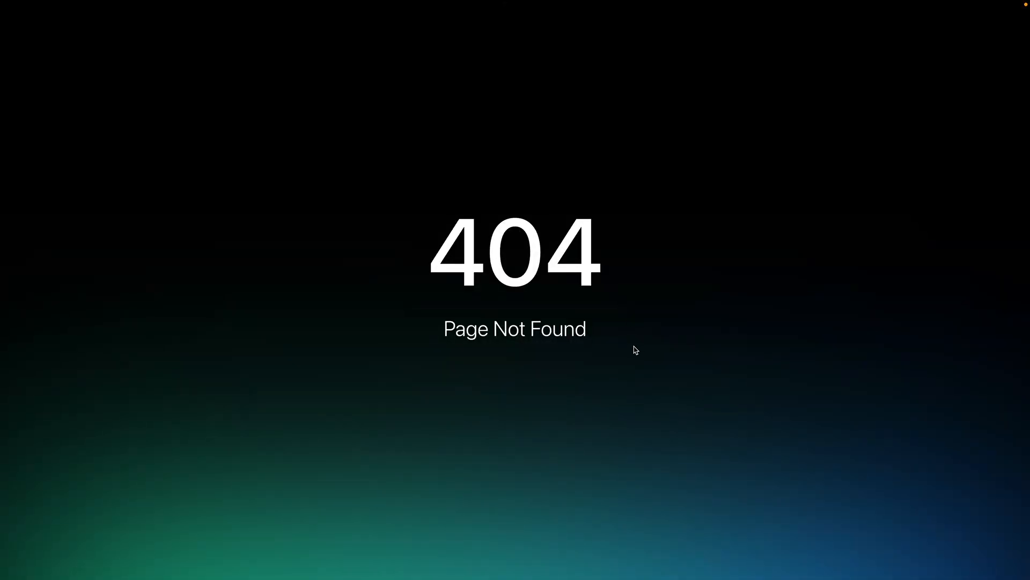
key("super+w")
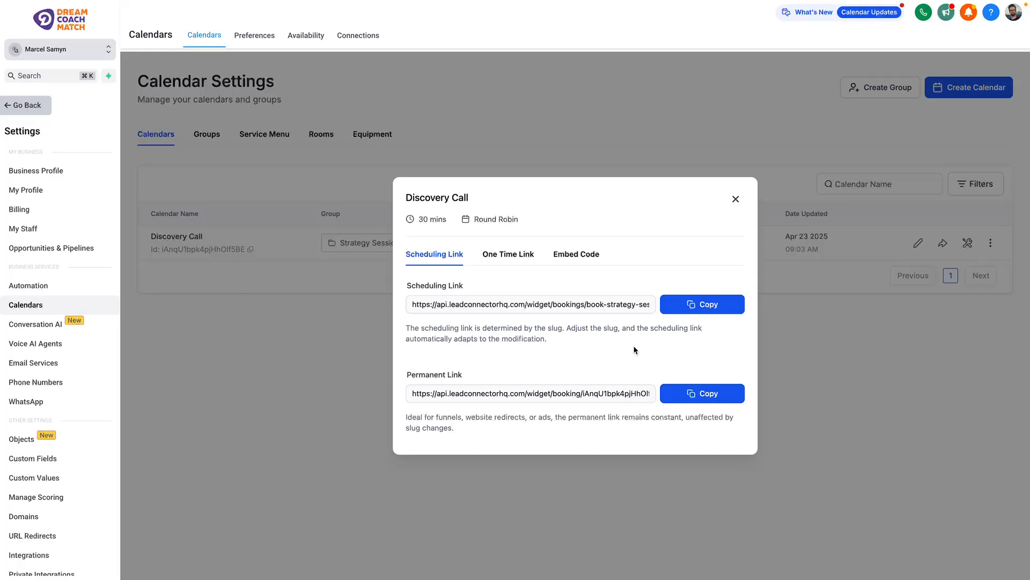
left_click(736, 200)
Step: Activate the Discovery Call calendar and save the activation
left_click_drag(709, 242, 752, 243)
left_click(749, 243)
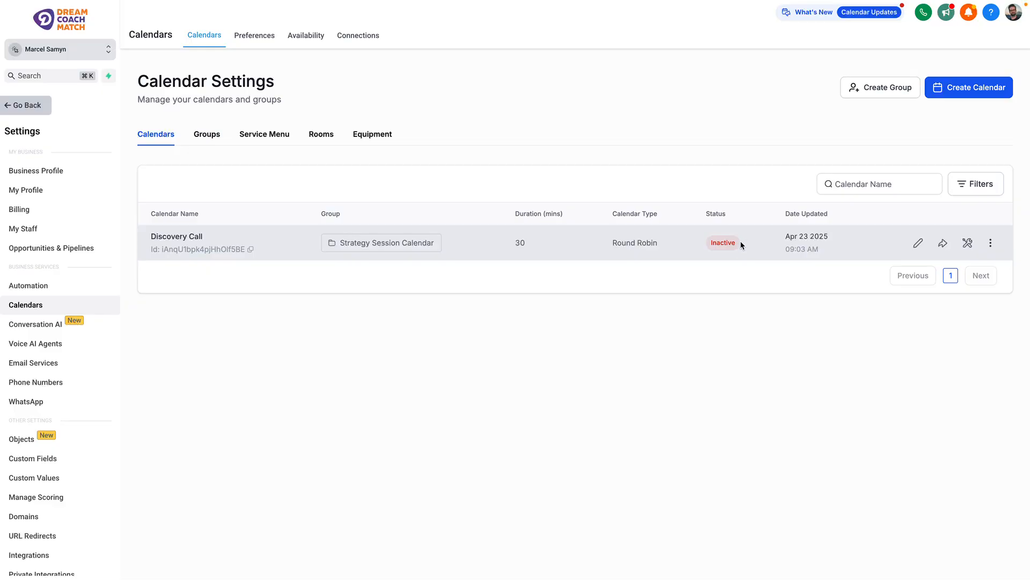
left_click(994, 243)
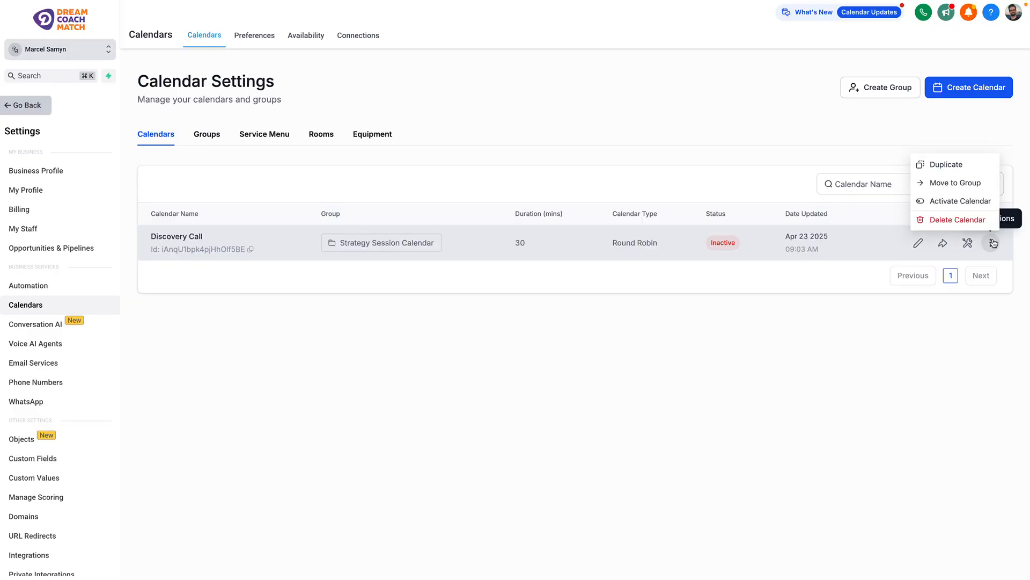
left_click(936, 202)
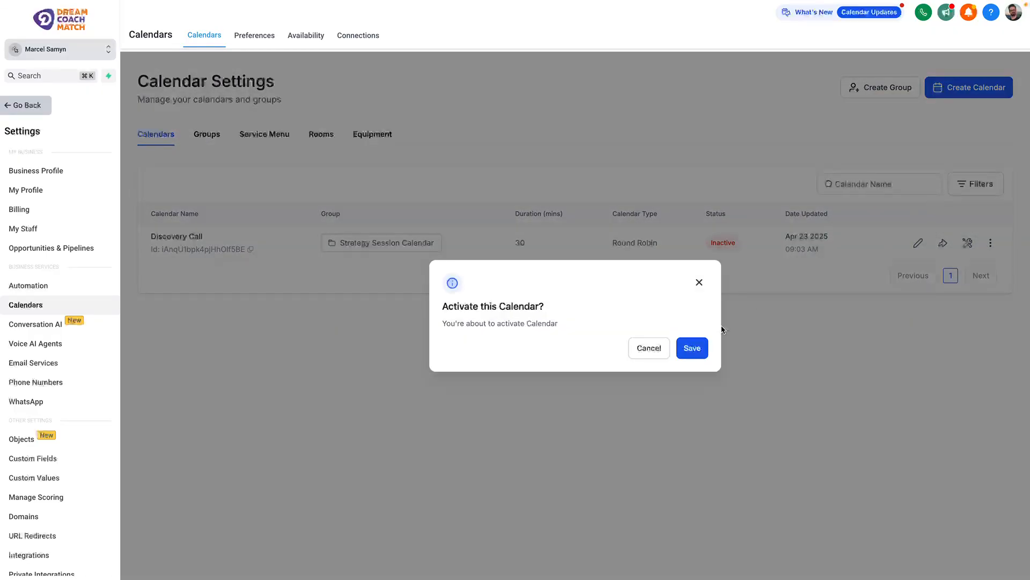
left_click(692, 348)
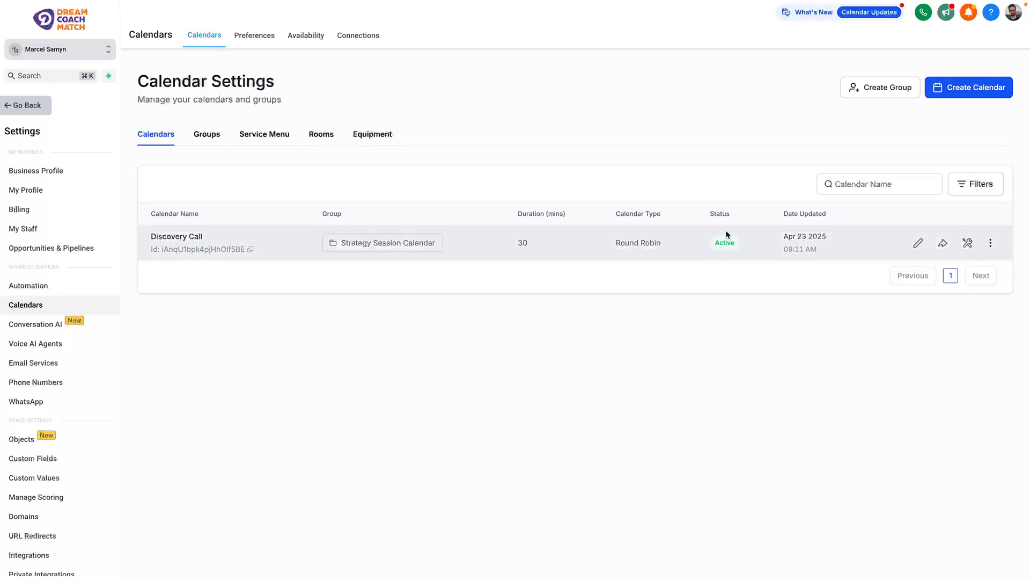
Step: Copy the active Discovery Call calendar's scheduling link, check its booking page in a new browser tab, and close the share dialog
left_click(943, 243)
left_click(700, 305)
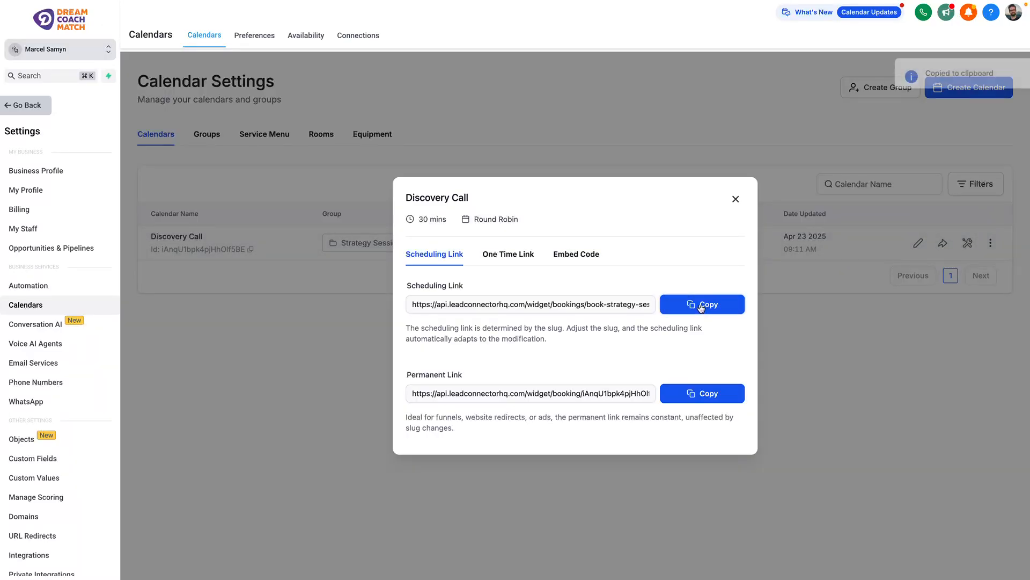
key("super+t")
key("super+v")
key("Return")
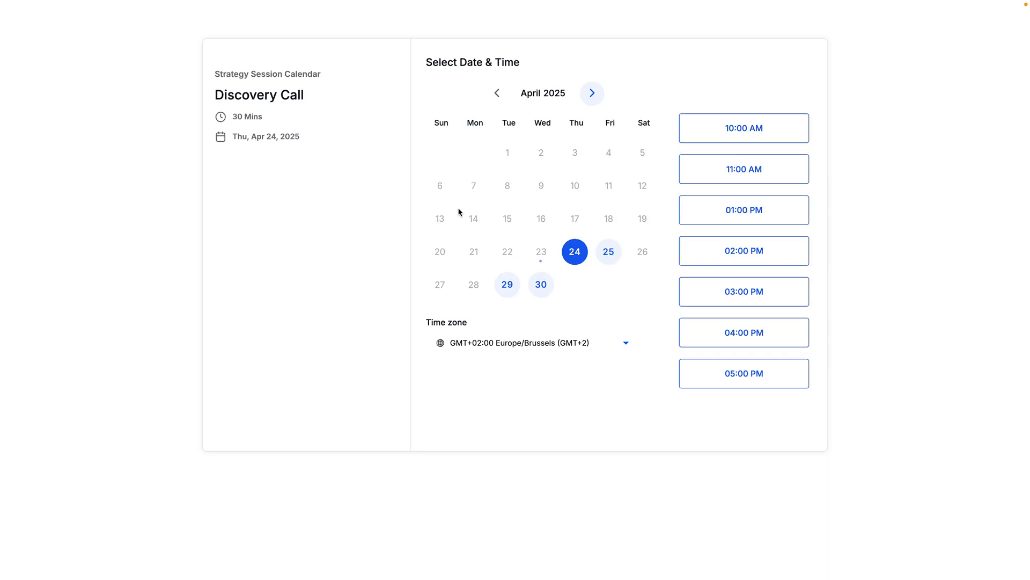
left_click_drag(214, 95, 302, 93)
left_click(312, 97)
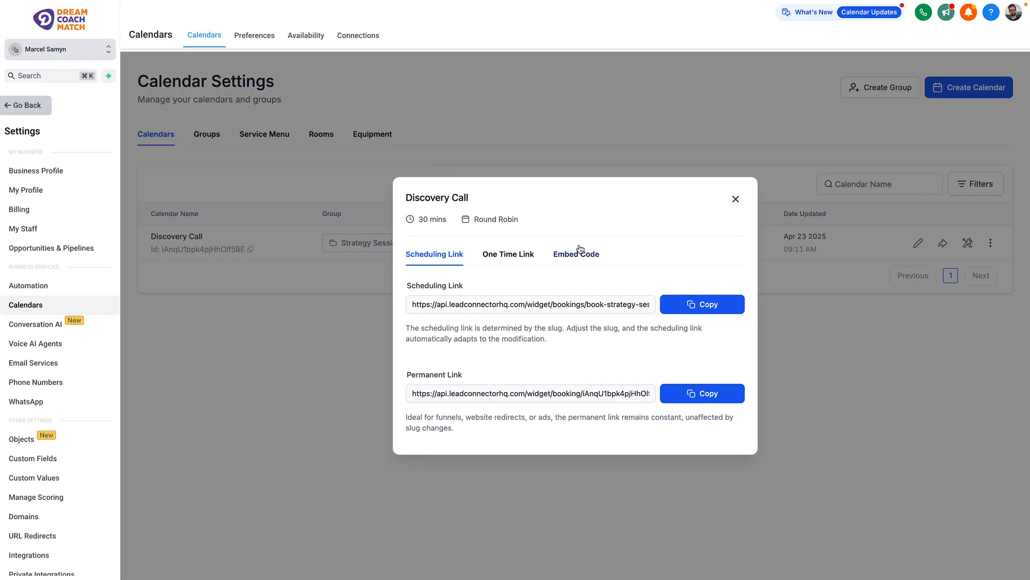
left_click(735, 199)
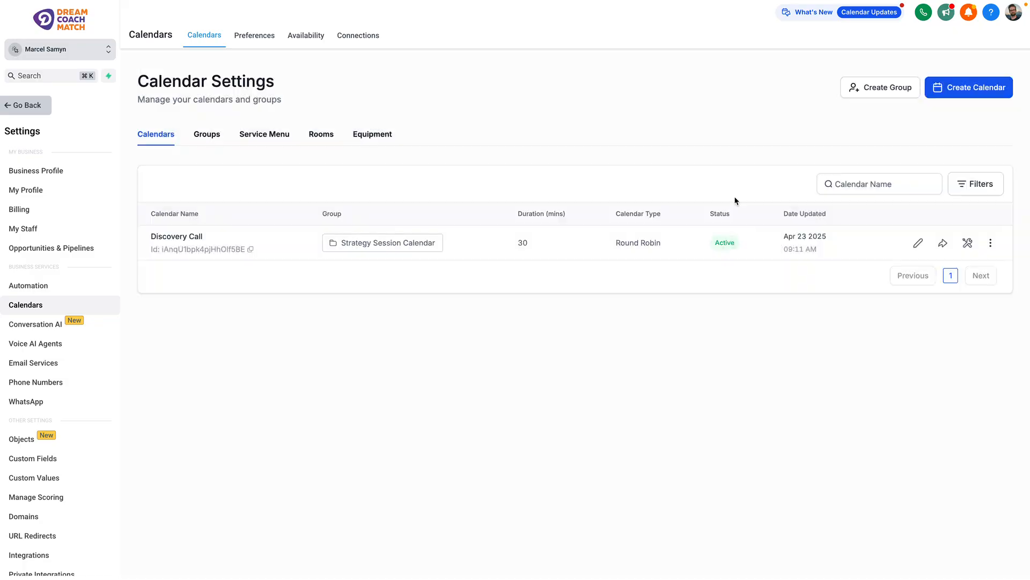
Step: Open the Discovery Call calendar for editing and review its name, description, group, custom URL and appointment distribution
left_click(919, 245)
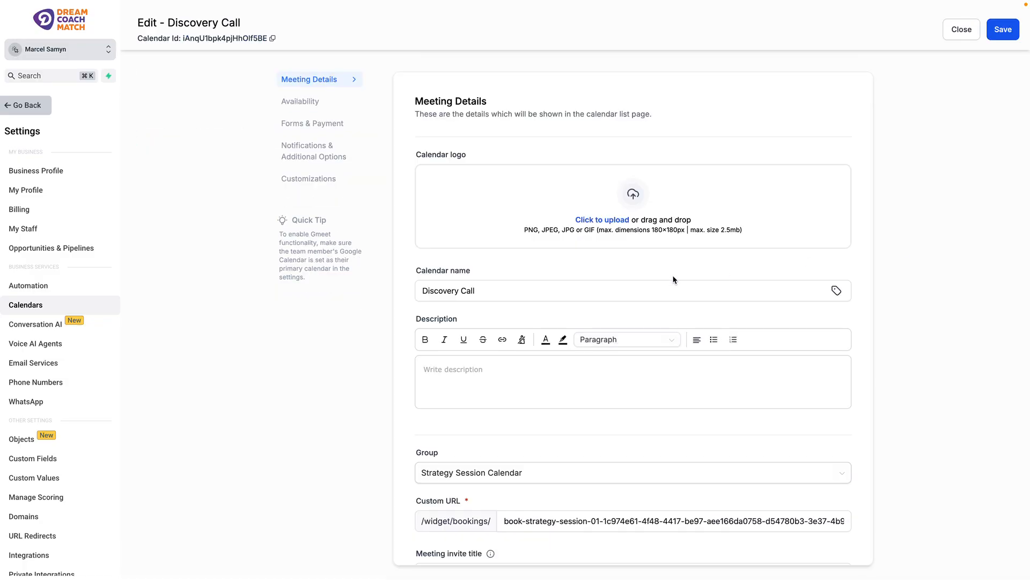
left_click(526, 291)
left_click_drag(526, 291, 375, 289)
left_click(480, 291)
left_click(469, 371)
scroll(434, 402, "down", 2)
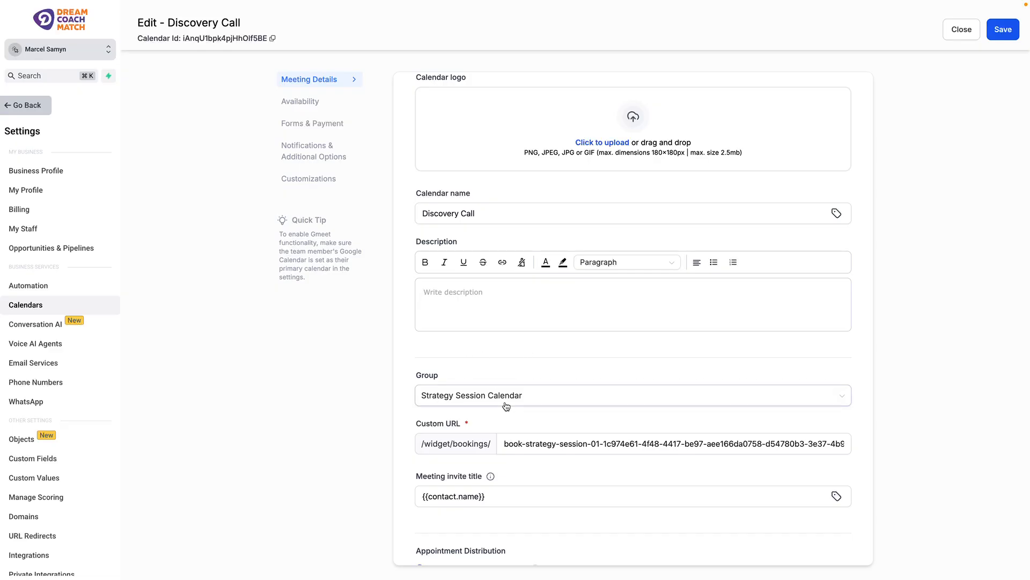
scroll(637, 375, "down", 3)
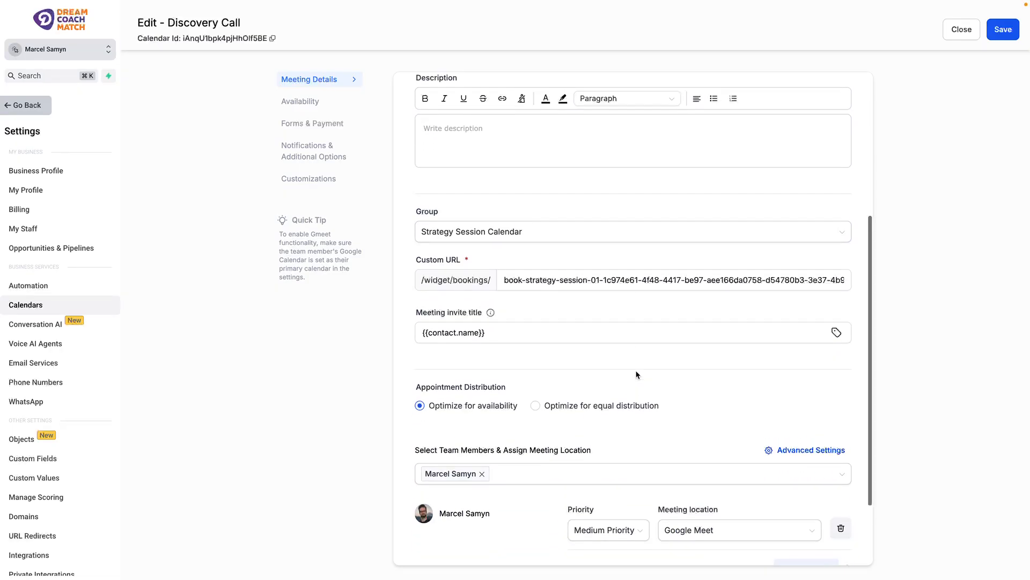
scroll(637, 375, "up", 2)
scroll(473, 290, "down", 1)
scroll(474, 290, "up", 1)
scroll(475, 292, "up", 1)
scroll(479, 292, "down", 2)
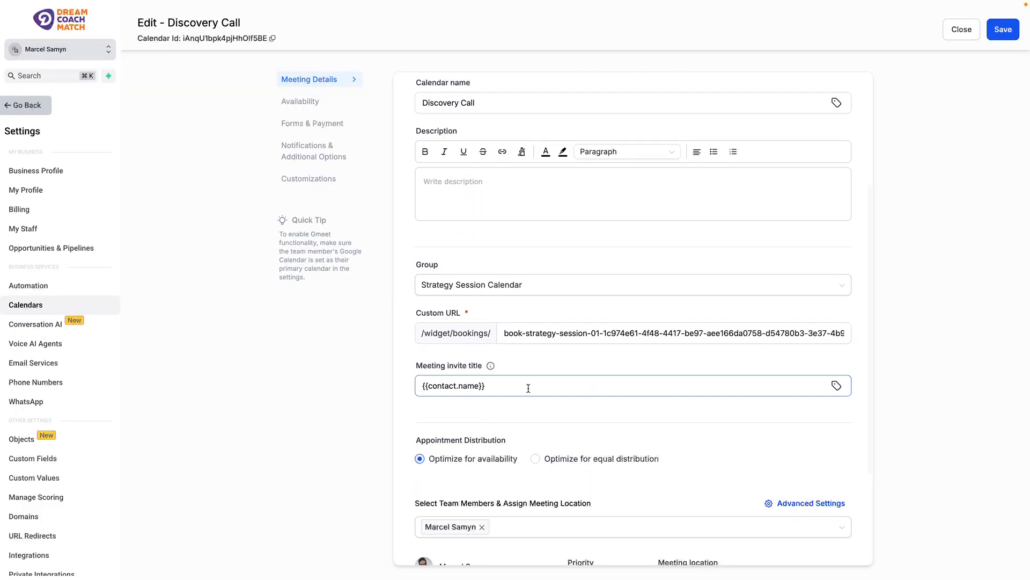
Step: Extend the meeting invite title after {{contact.name}} with "x", the coach's first name and "- Discovery Call"
left_click_drag(527, 387, 441, 368)
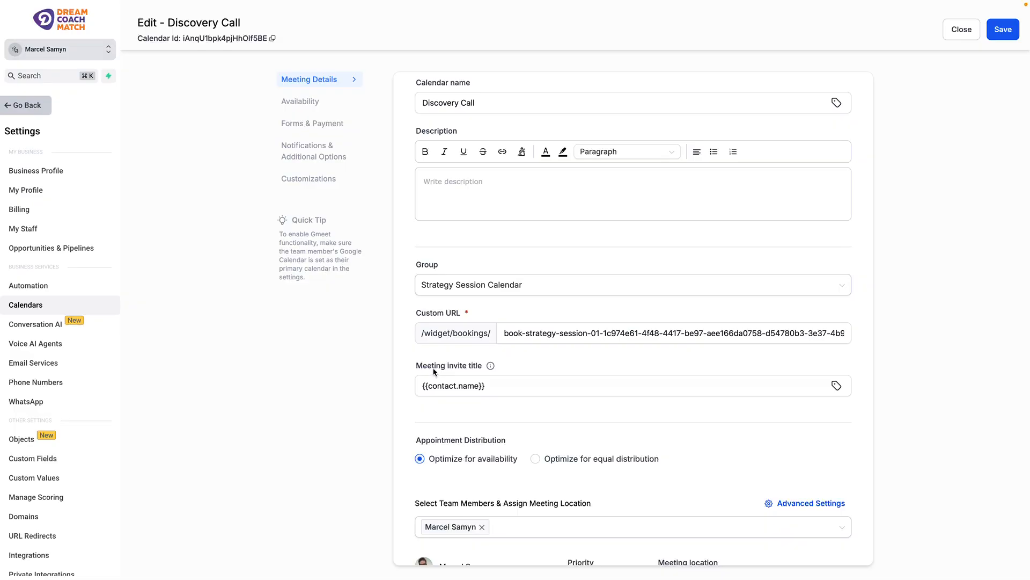
left_click(449, 387)
left_click_drag(499, 385, 328, 363)
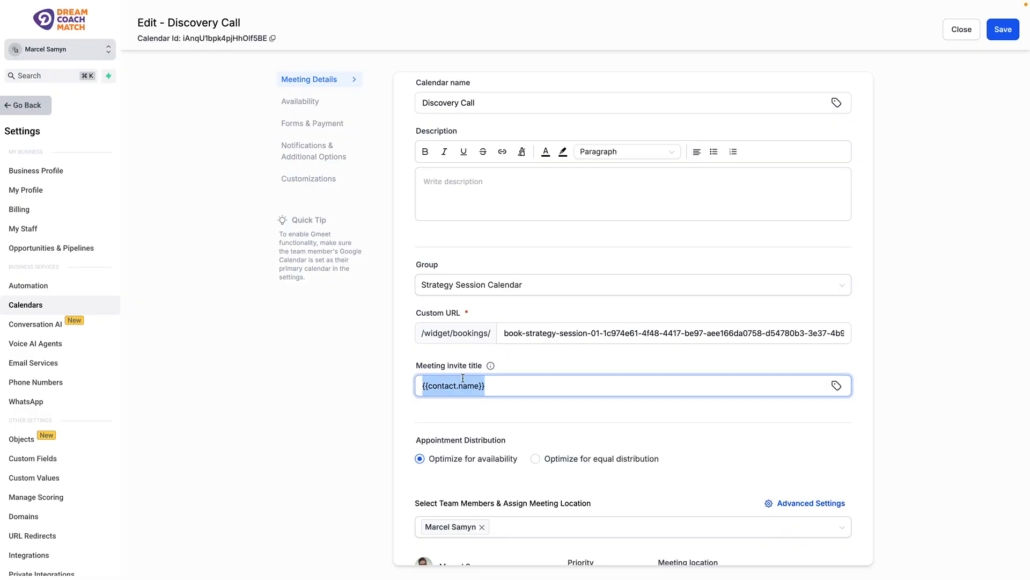
left_click(502, 382)
left_click_drag(502, 383, 345, 348)
left_click(505, 387)
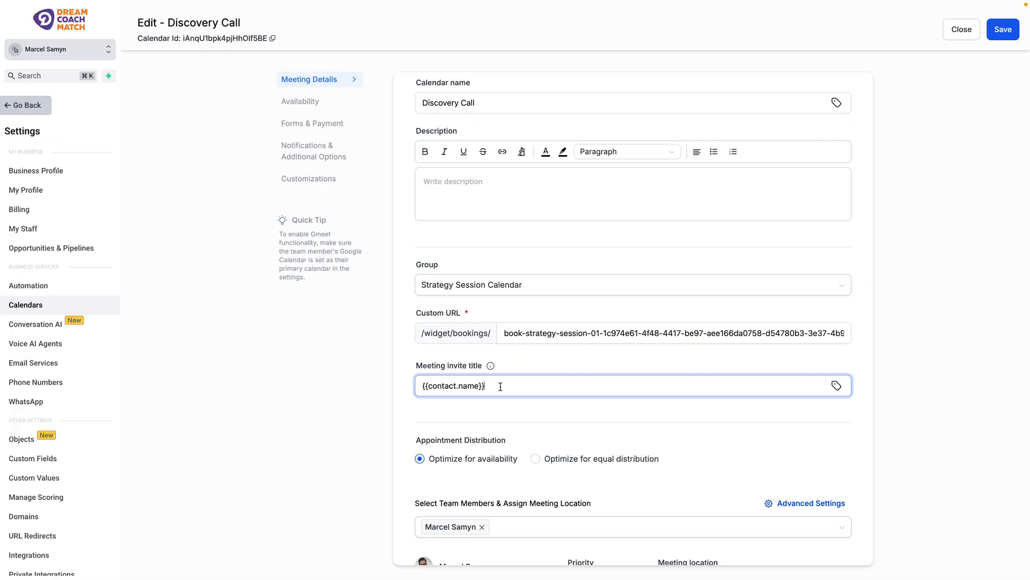
type("x Marcel - Discovery Call")
scroll(633, 322, "up", 3)
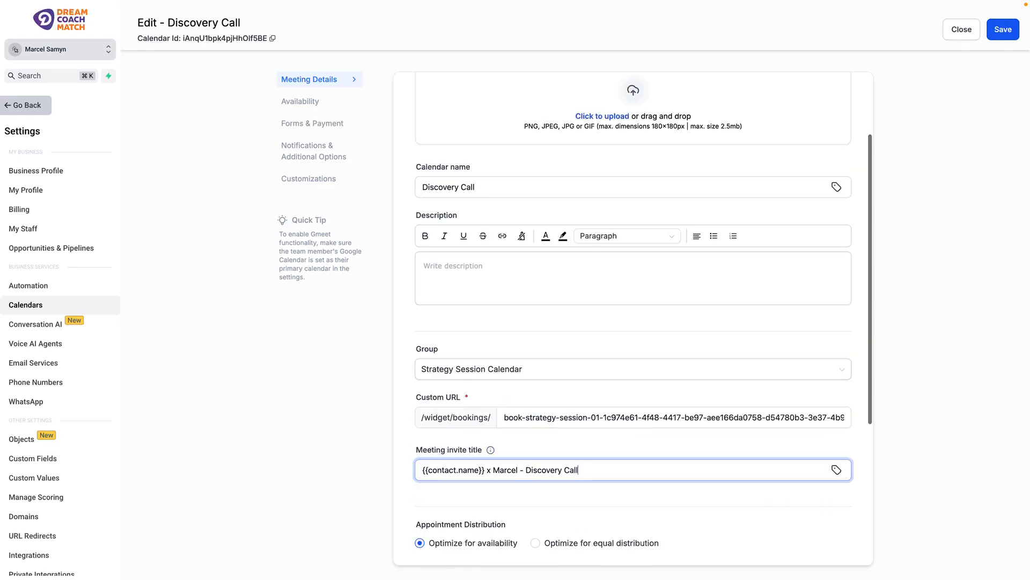
scroll(634, 322, "down", 4)
left_click(546, 379)
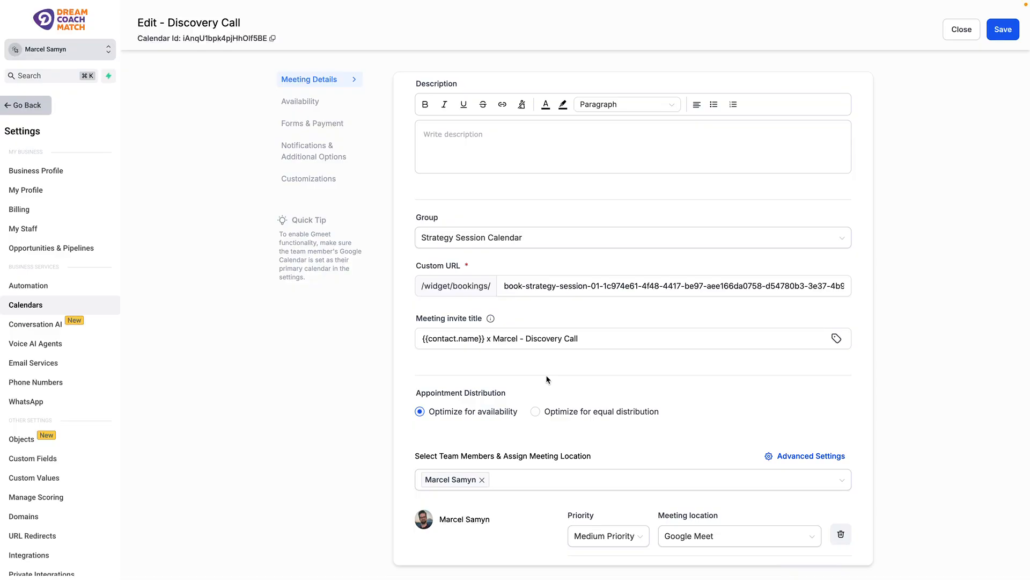
Step: Review the team members available for the Discovery Call calendar and the assigned coach's priority setting
scroll(547, 379, "down", 2)
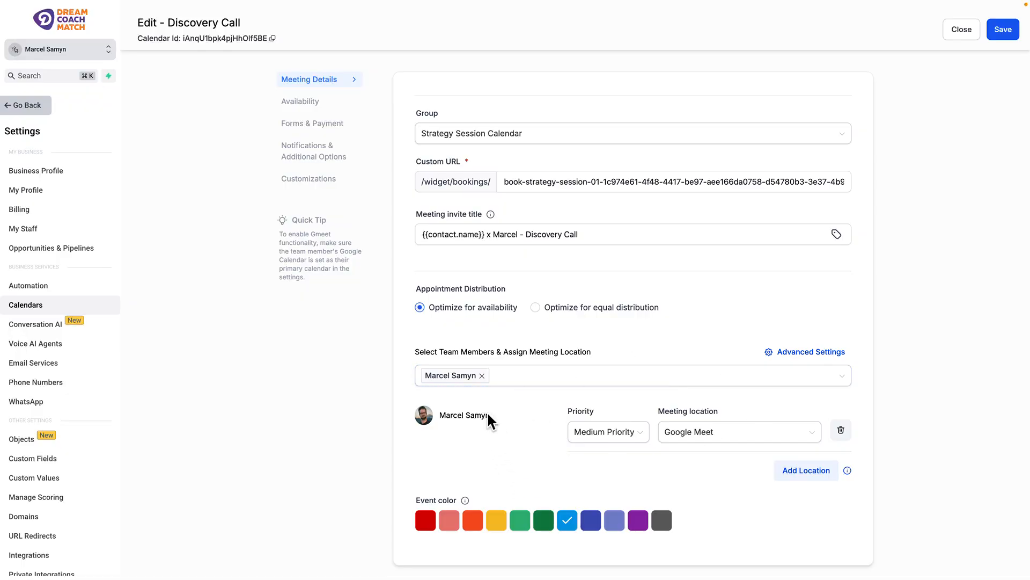
left_click_drag(414, 357, 557, 355)
left_click(473, 375)
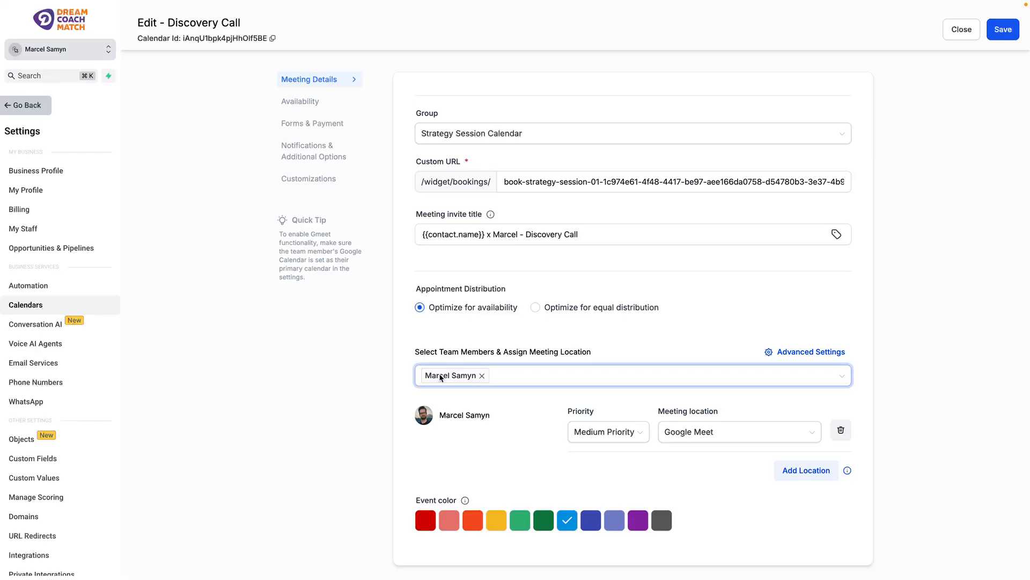
left_click(516, 376)
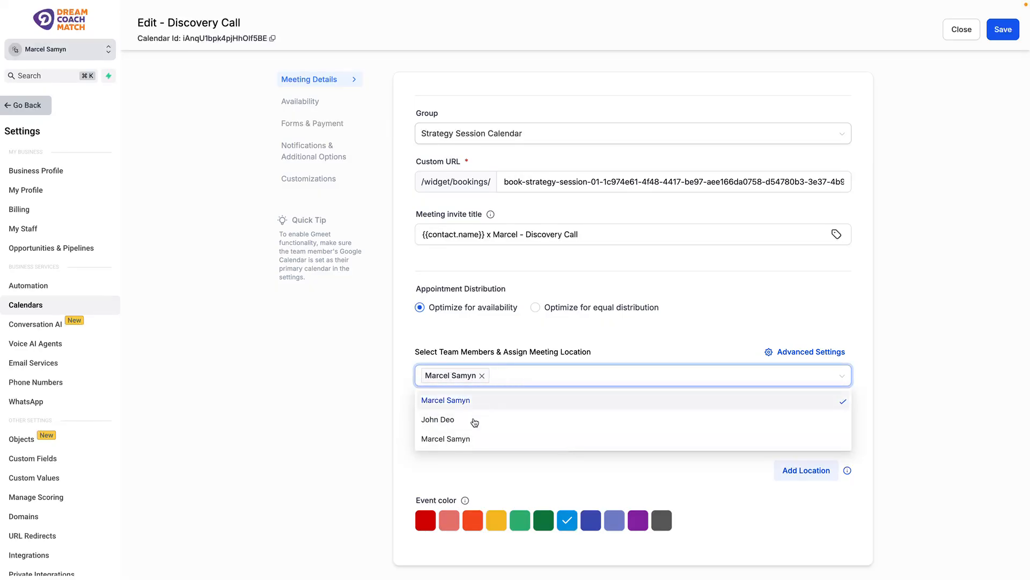
left_click(535, 330)
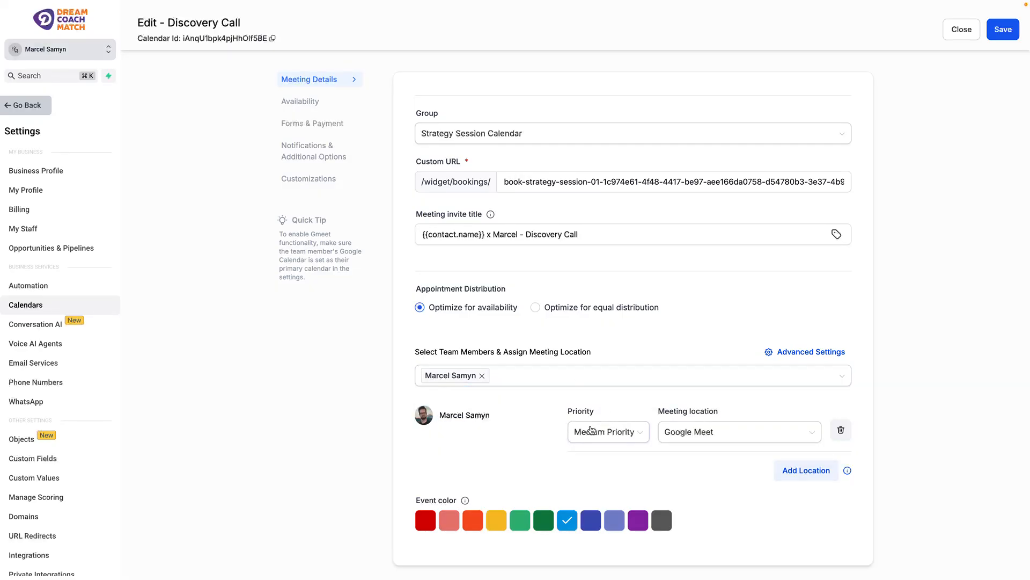
left_click(604, 440)
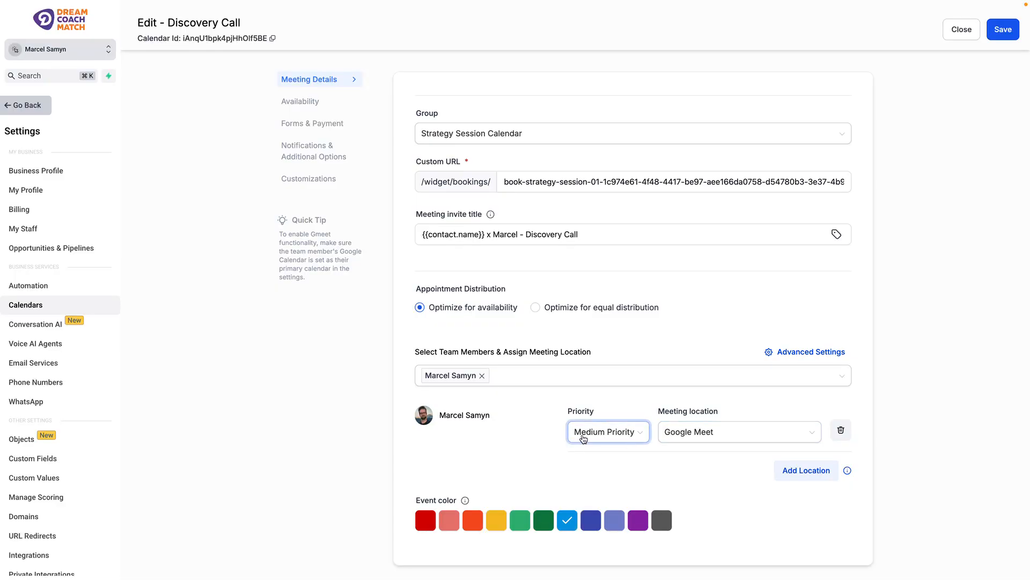
left_click(705, 431)
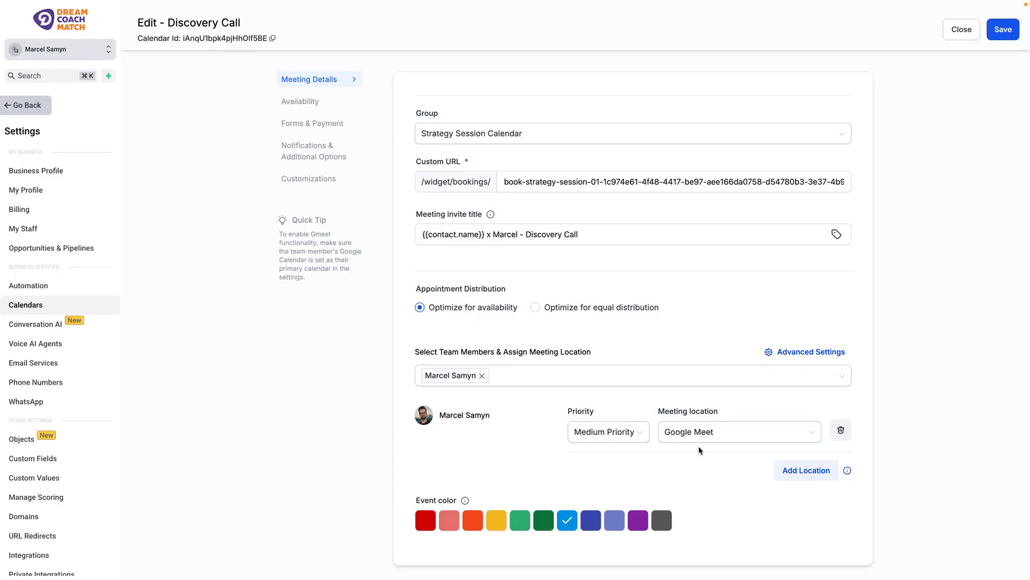
Step: Try Custom as the coach's meeting location and switch it back to Google Meet
left_click(689, 437)
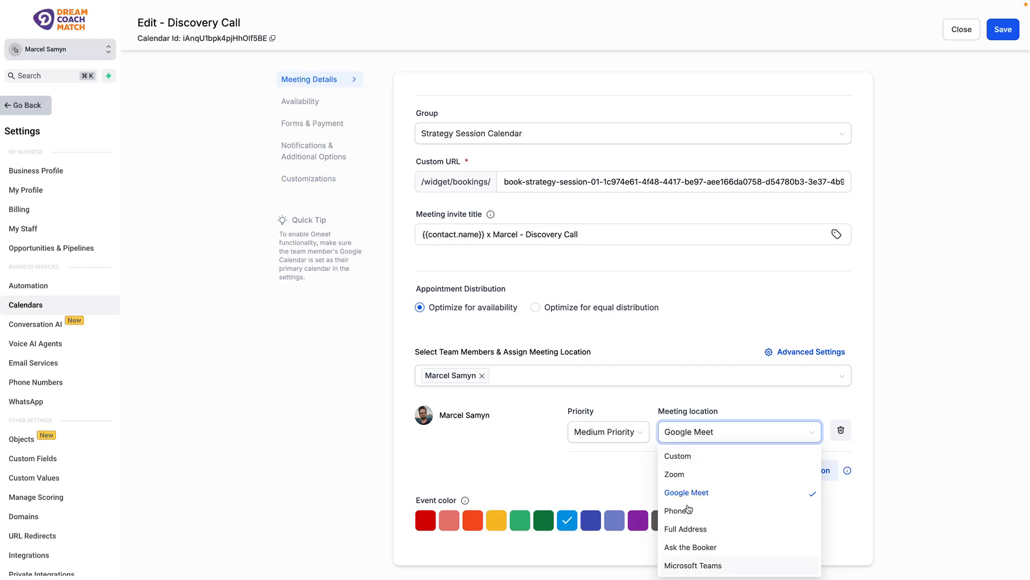
left_click(678, 457)
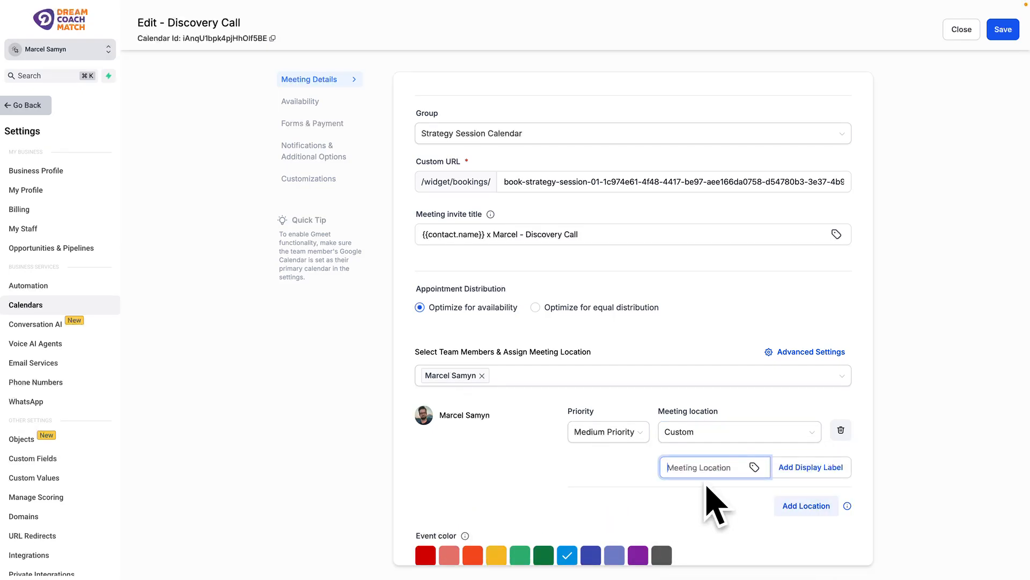
left_click(702, 433)
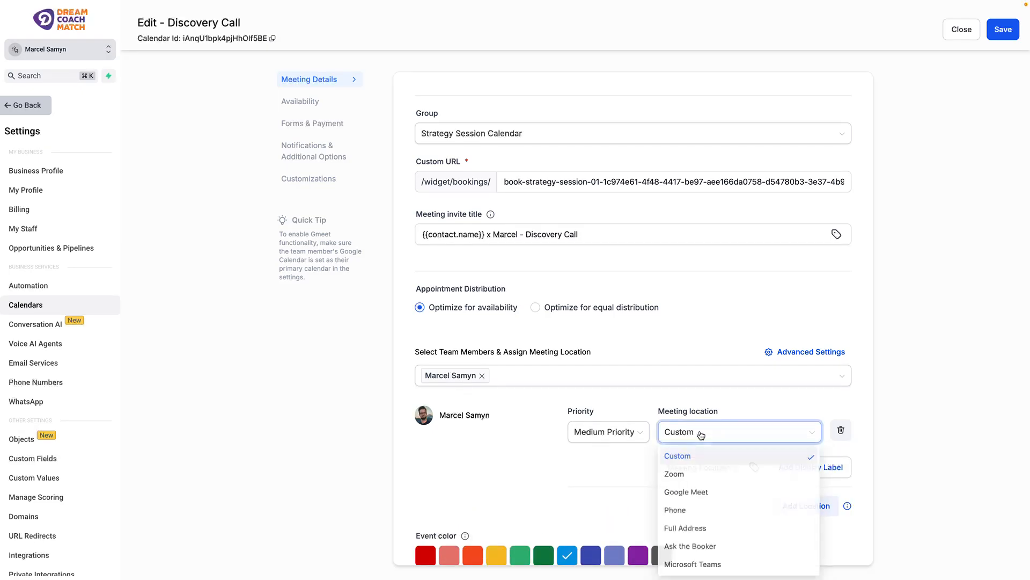
left_click(701, 492)
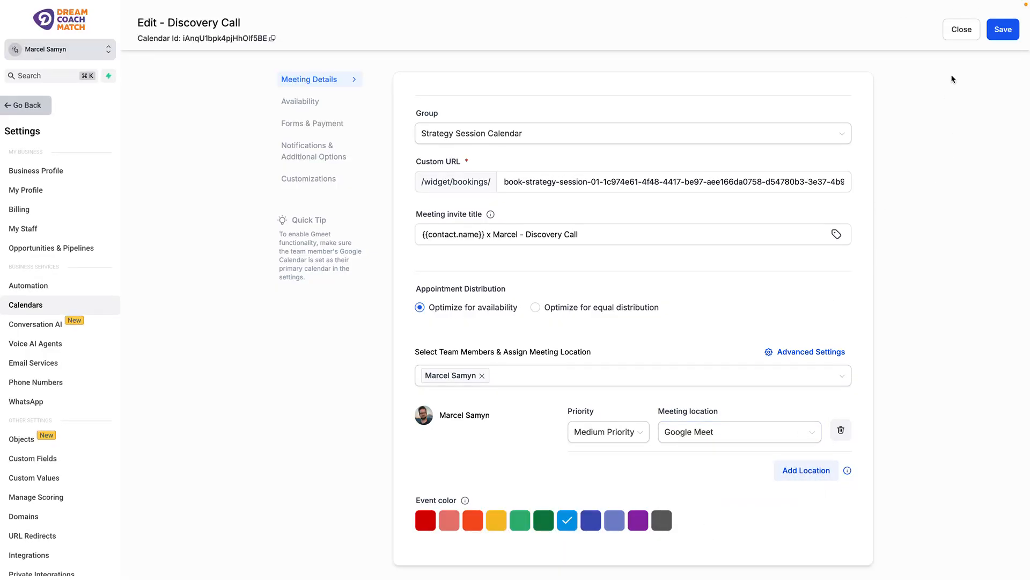
Step: Save the Discovery Call meeting details and review the calendar's weekly available hours
left_click(1003, 30)
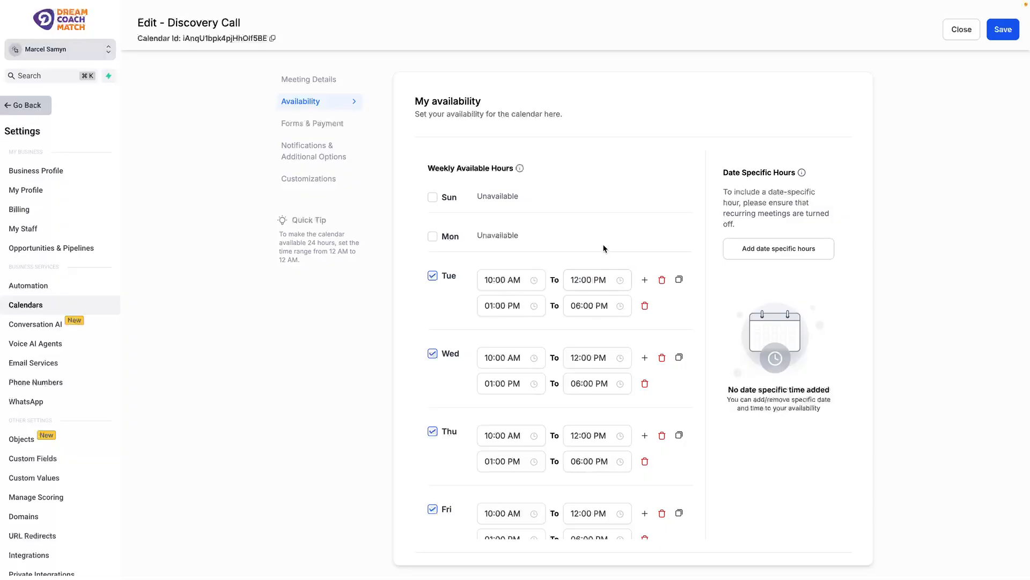
scroll(505, 239, "down", 3)
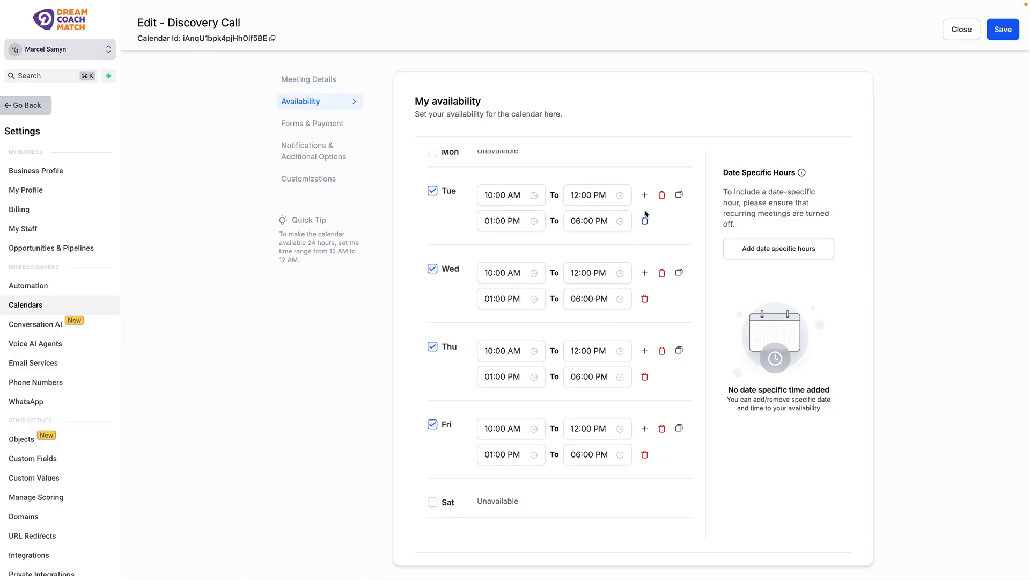
scroll(644, 397, "down", 3)
Step: Make Tuesday, Wednesday, Thursday and Friday unavailable in the weekly available hours
left_click(433, 352)
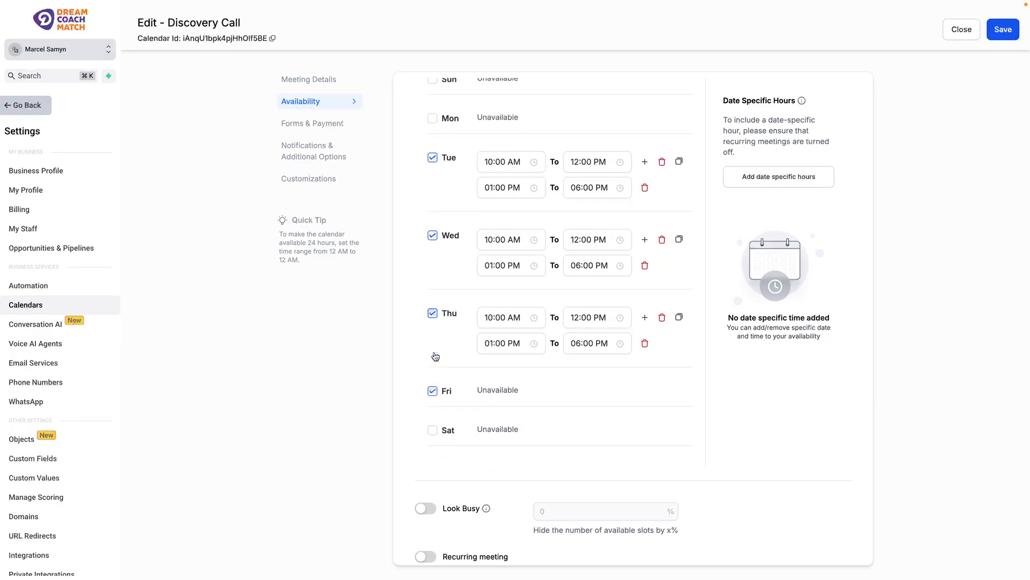
left_click(433, 311)
left_click(432, 275)
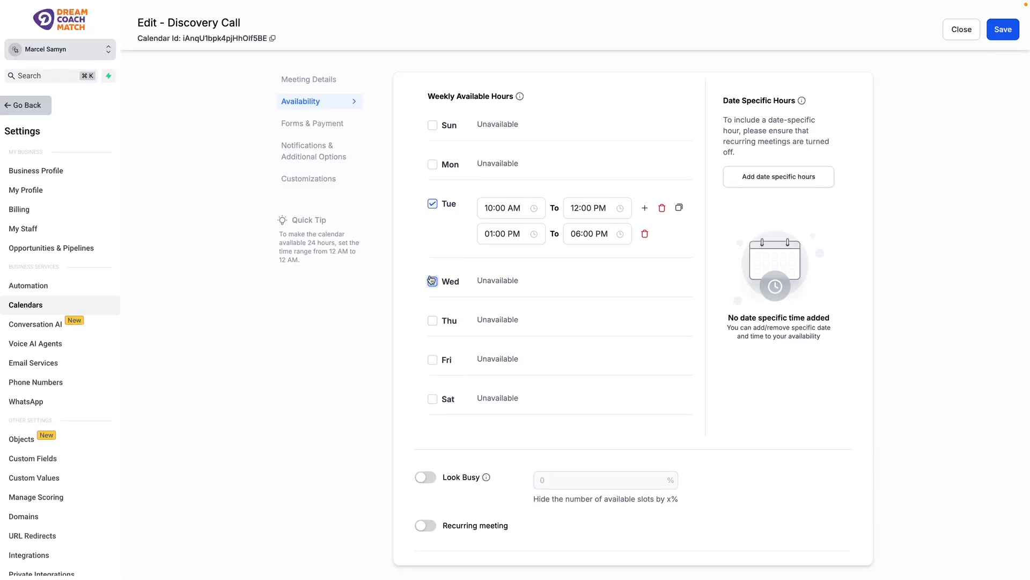
left_click(432, 208)
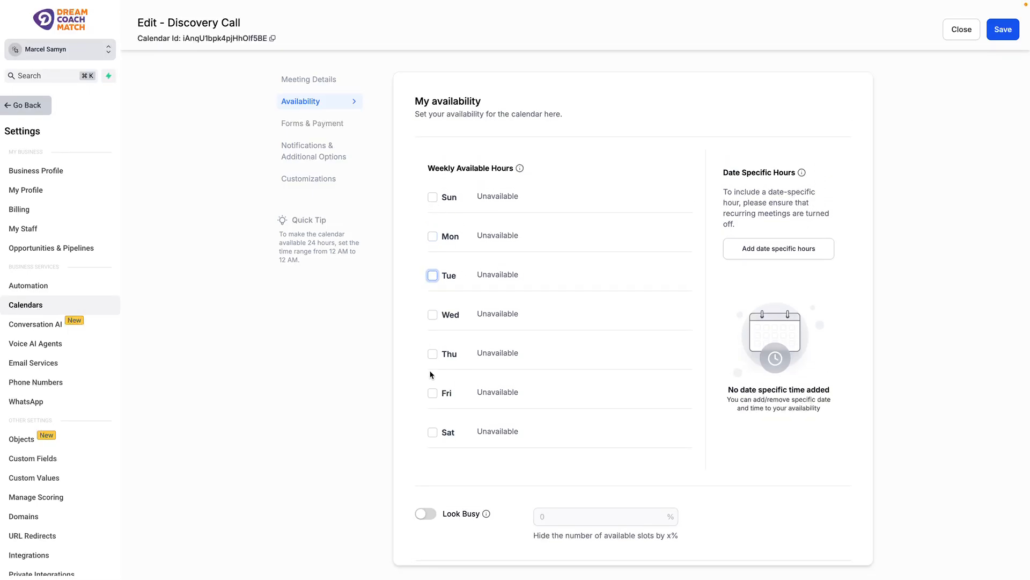
Step: Make Monday available from 02:00 PM to 07:00 PM in the weekly available hours
left_click(433, 237)
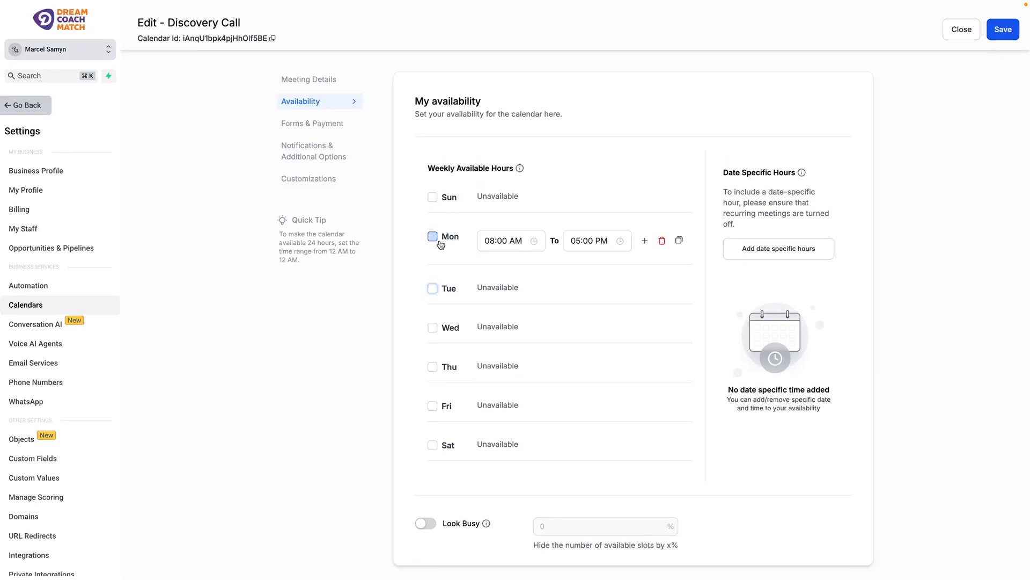
left_click(491, 240)
scroll(488, 299, "up", 3)
left_click(492, 302)
left_click(549, 284)
left_click(593, 241)
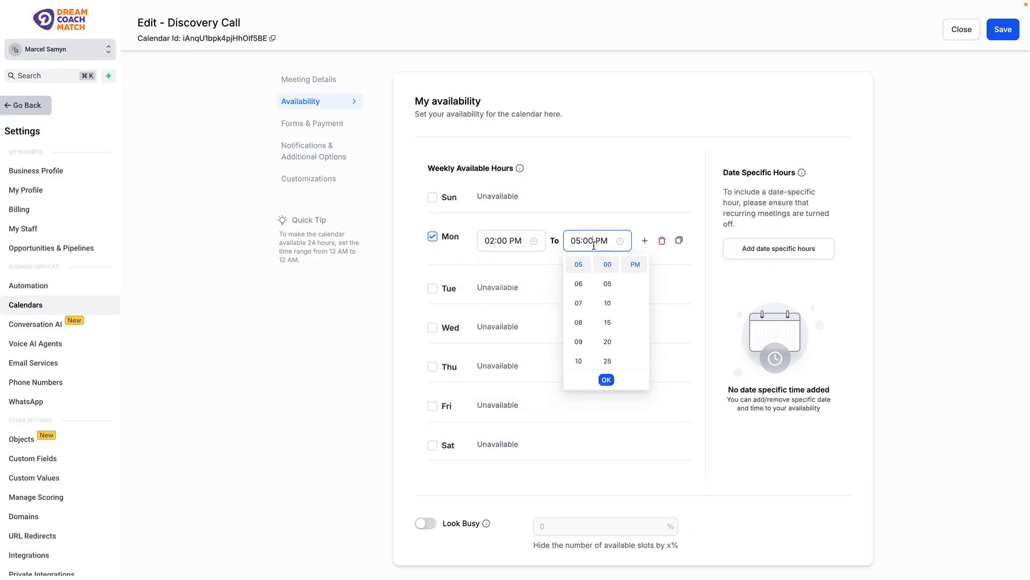
left_click(577, 302)
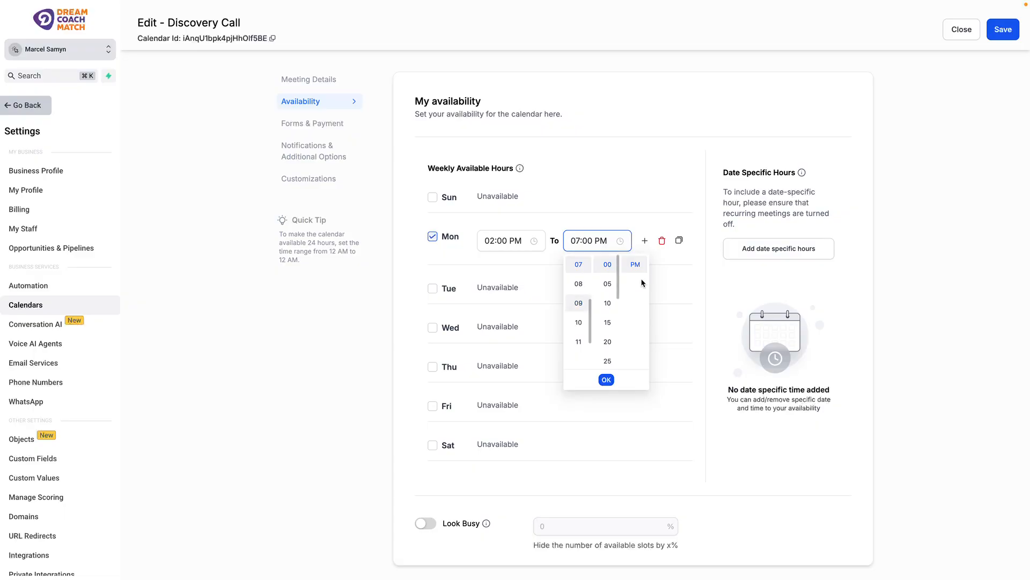
left_click(606, 380)
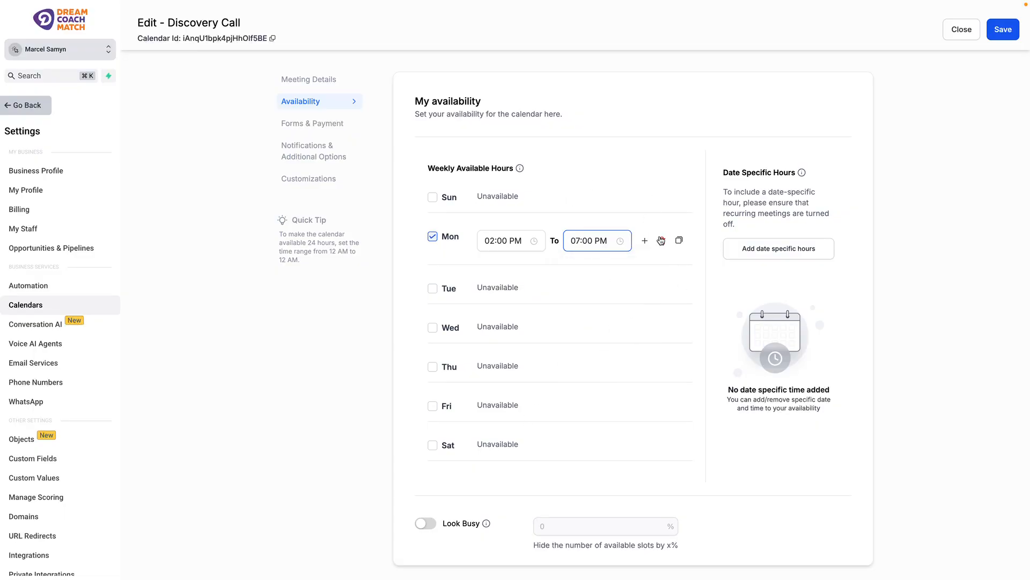
Step: Copy Monday's available hours to Tuesday and Wednesday
left_click(680, 241)
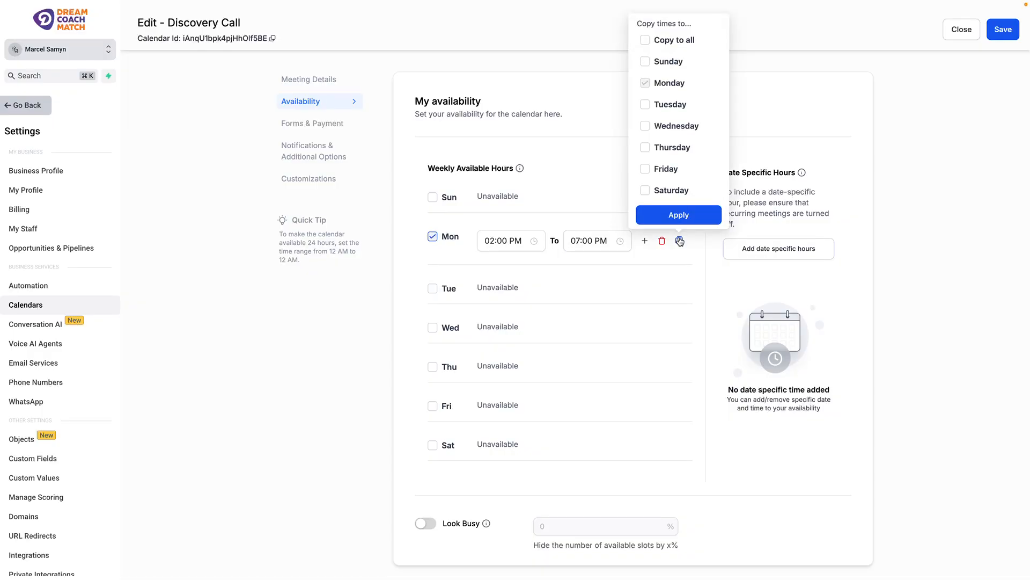
left_click(665, 105)
left_click(664, 129)
left_click(672, 212)
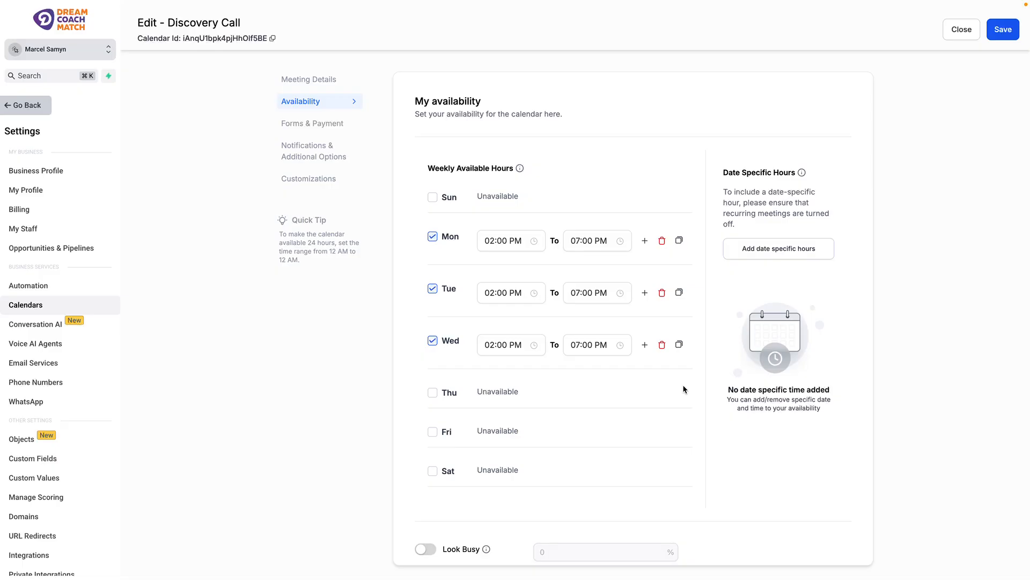
Step: Make Wednesday, Tuesday and Monday unavailable in the weekly available hours
left_click(433, 340)
left_click(433, 289)
left_click(432, 236)
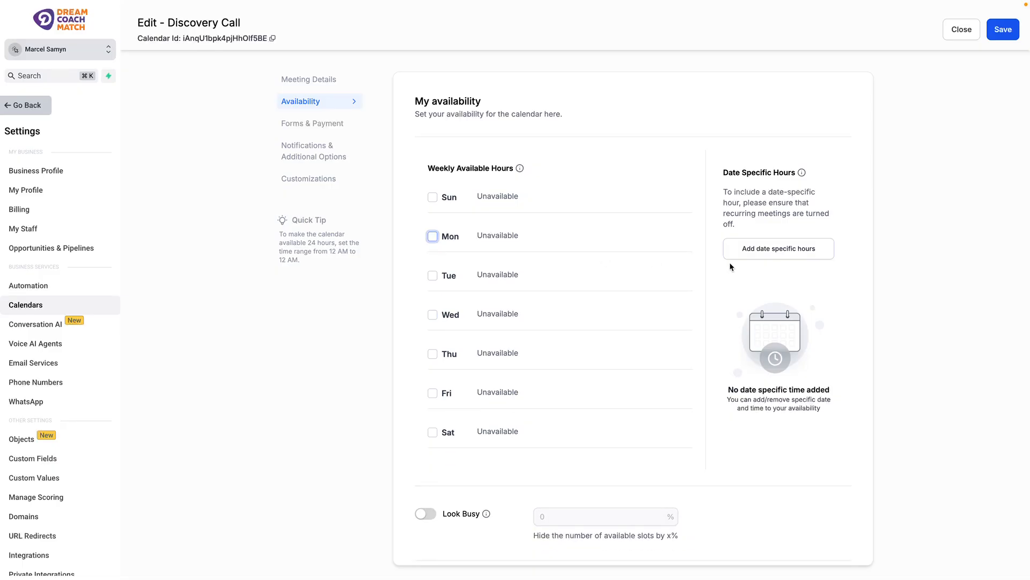
Step: Add date-specific hours for April 29, 2025, from 08:00 AM to 05:00 PM, and delete that entry again
left_click(773, 249)
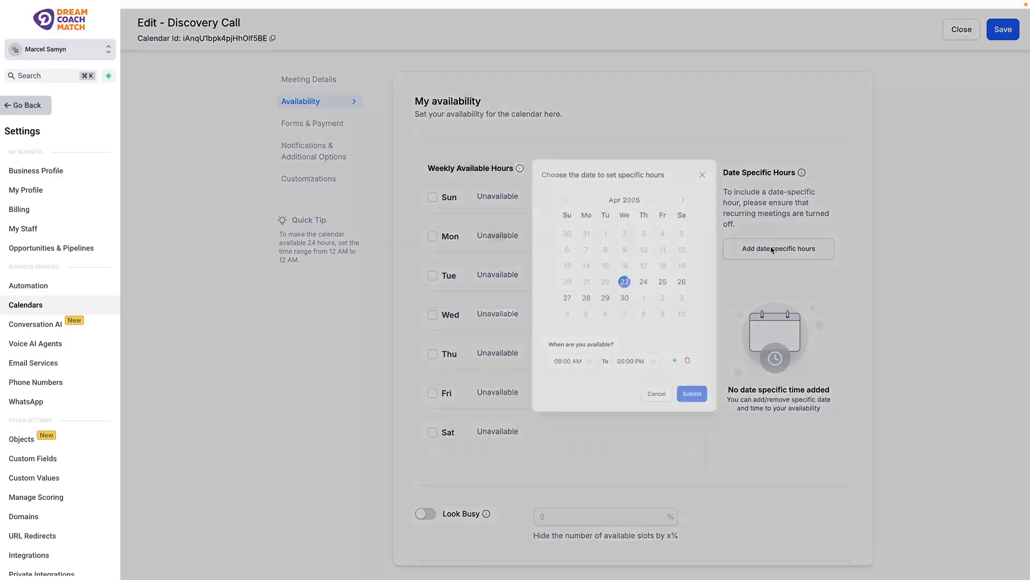
left_click(550, 315)
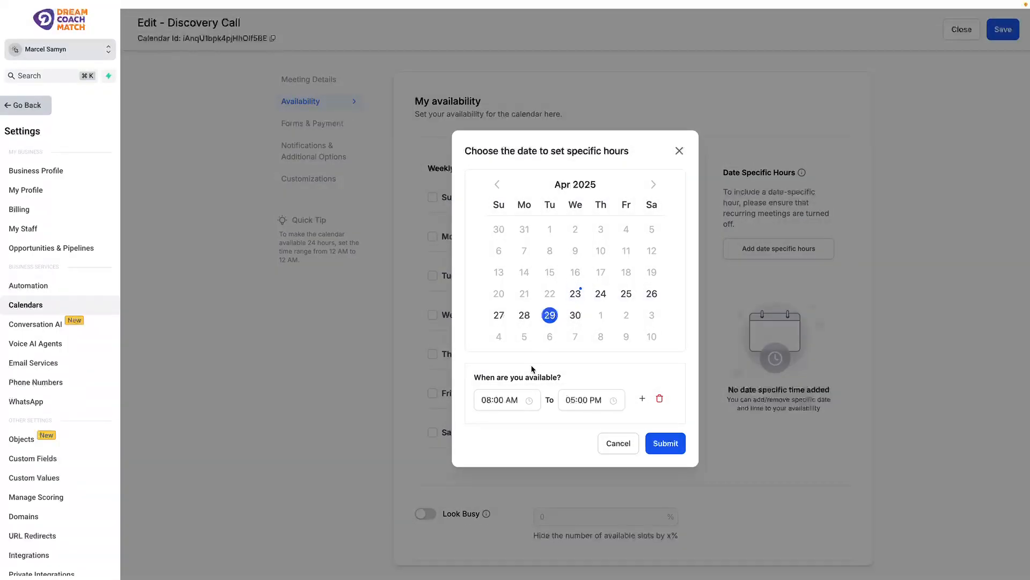
left_click(664, 442)
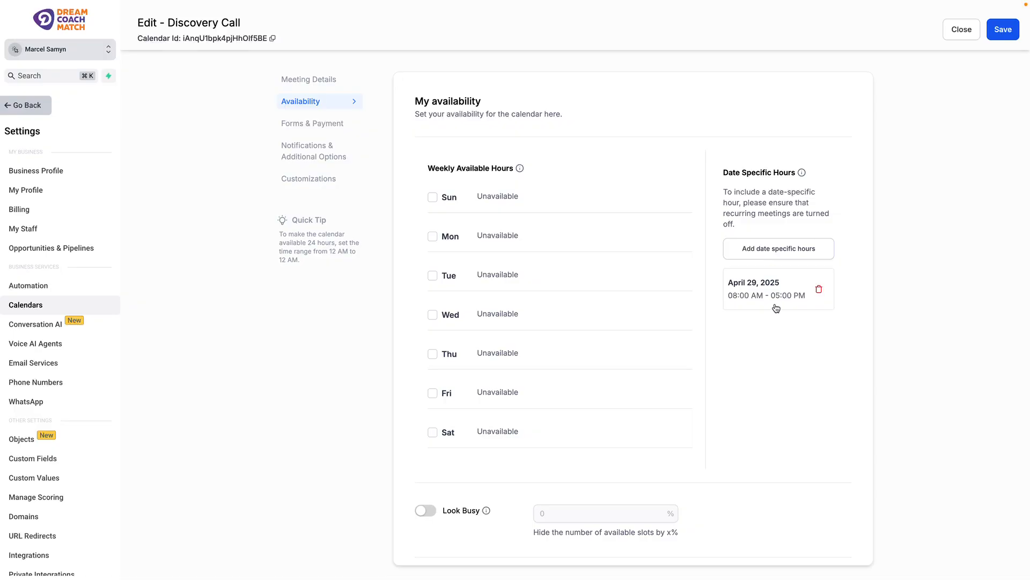
left_click(818, 291)
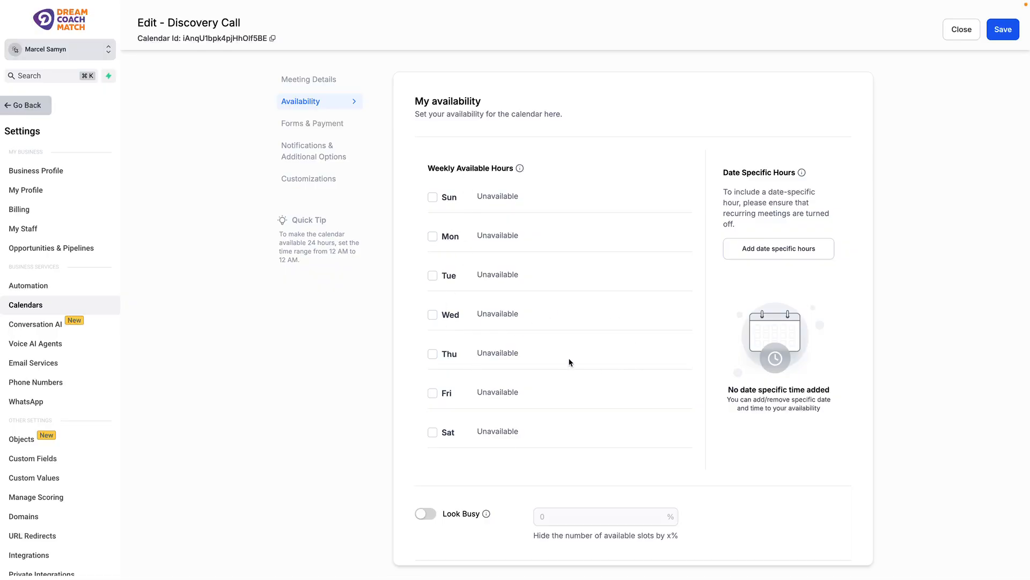
Step: Examine the meeting interval and meeting duration settings of the Discovery Call calendar
scroll(570, 362, "down", 4)
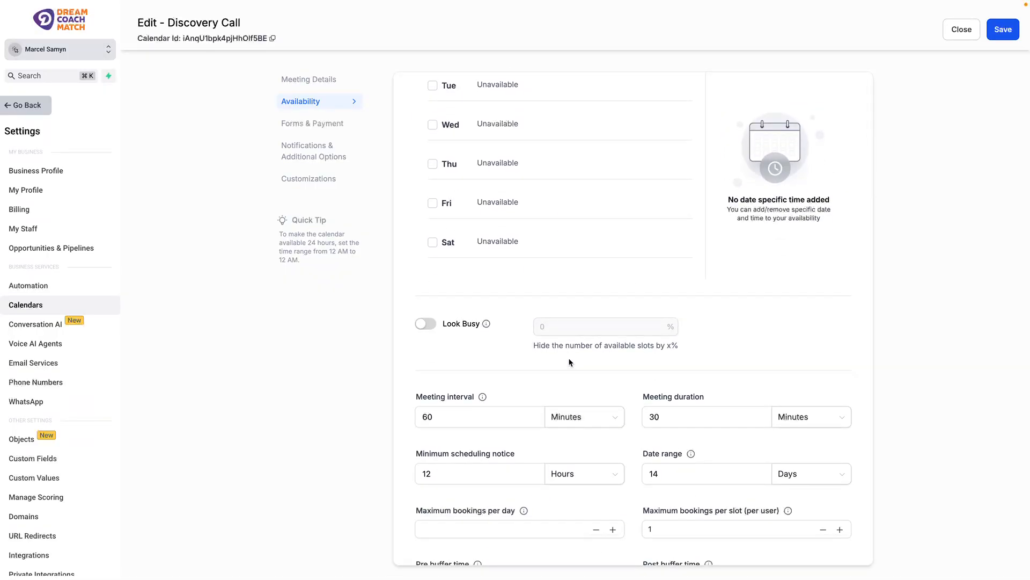
scroll(617, 350, "down", 3)
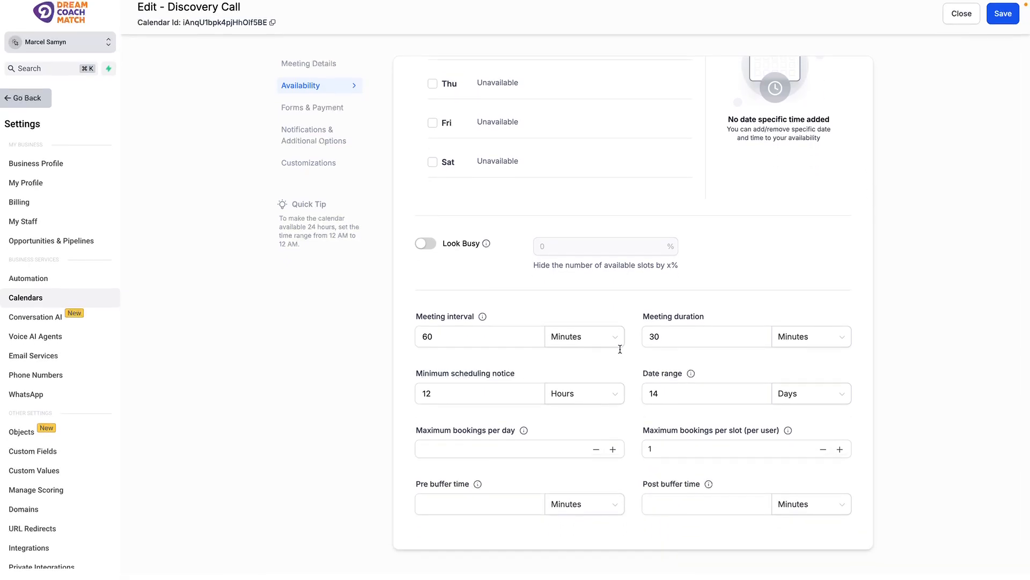
left_click(433, 343)
left_click_drag(463, 346, 369, 349)
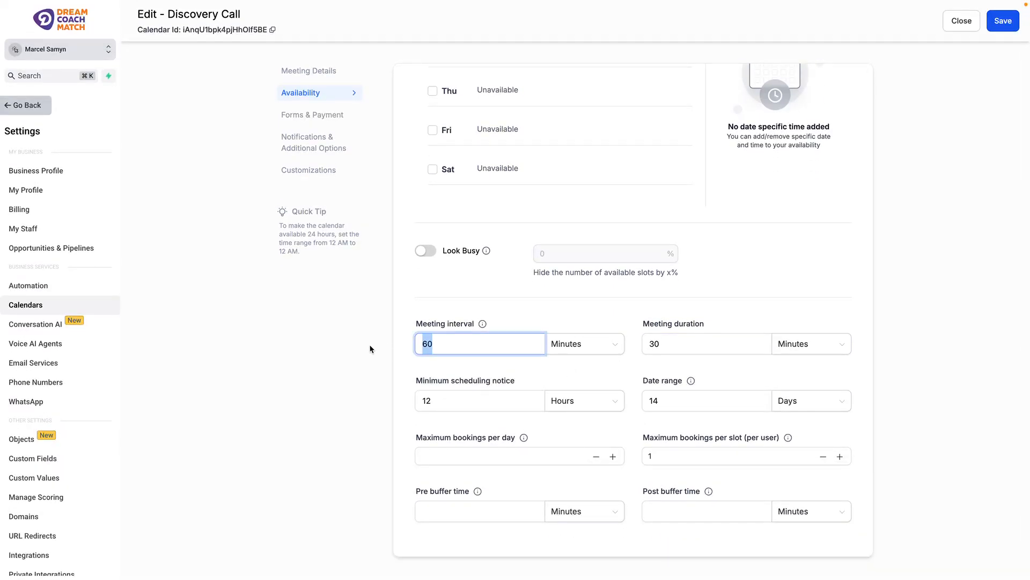
left_click(457, 336)
left_click_drag(693, 345, 645, 343)
left_click(666, 341)
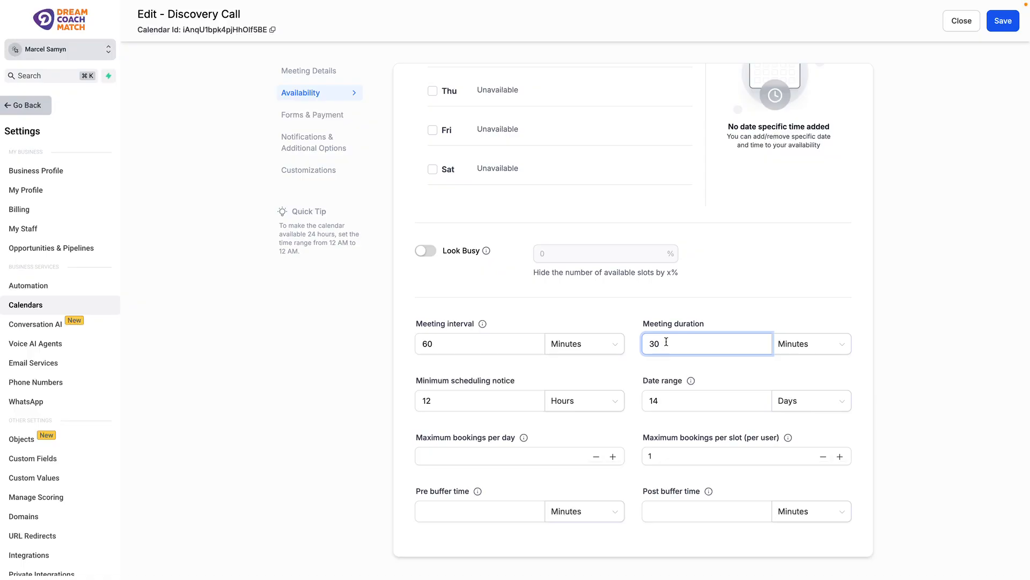
left_click_drag(474, 343, 420, 339)
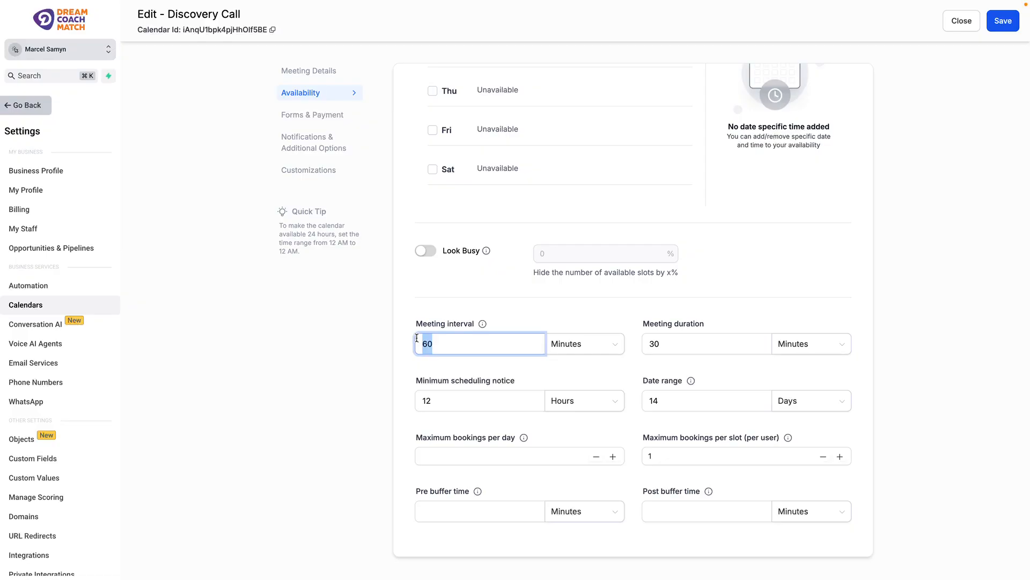
left_click_drag(674, 336, 611, 318)
left_click(671, 350)
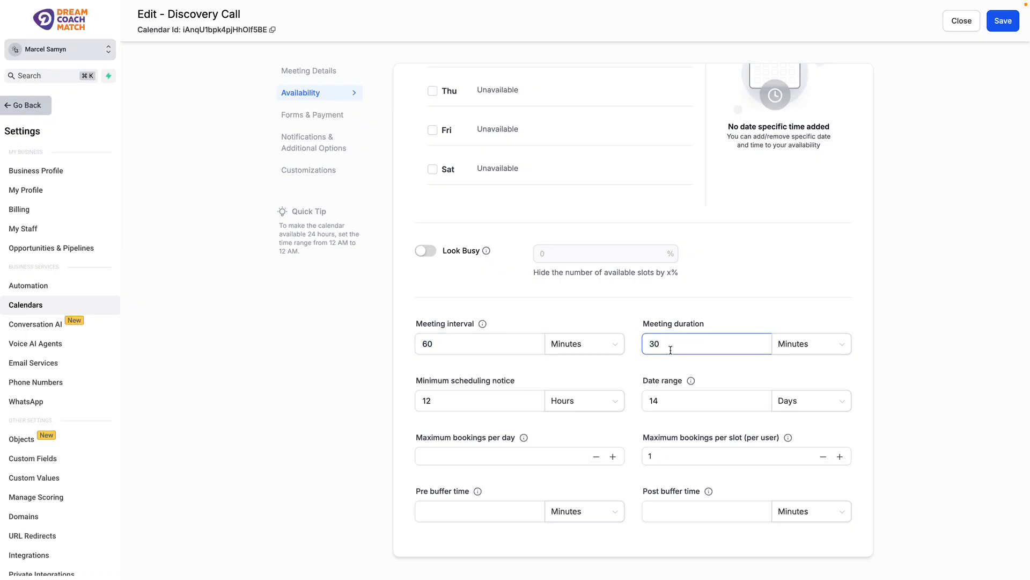
Step: Set the Discovery Call meeting interval to 30 minutes
double_click(472, 340)
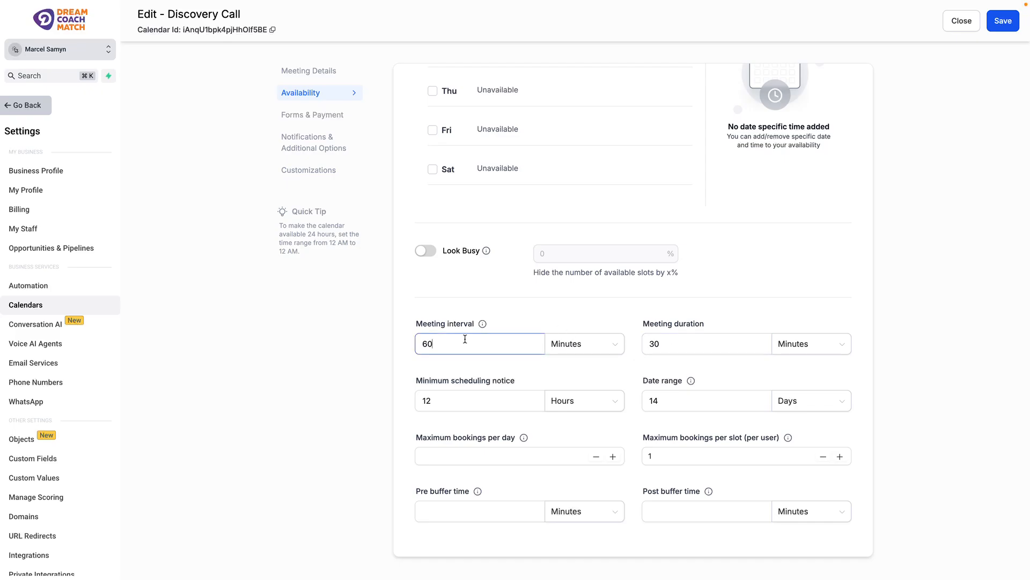
left_click_drag(685, 339, 244, 346)
type("30")
left_click(239, 365)
Step: Set the minimum scheduling notice to 18 hours
left_click(442, 399)
left_click(429, 384)
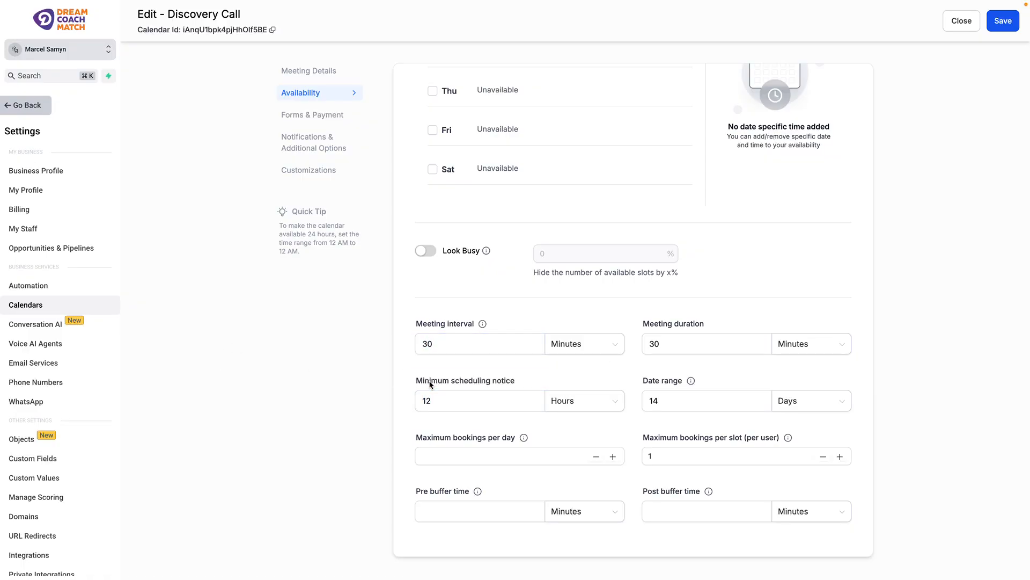
left_click(443, 396)
double_click(445, 395)
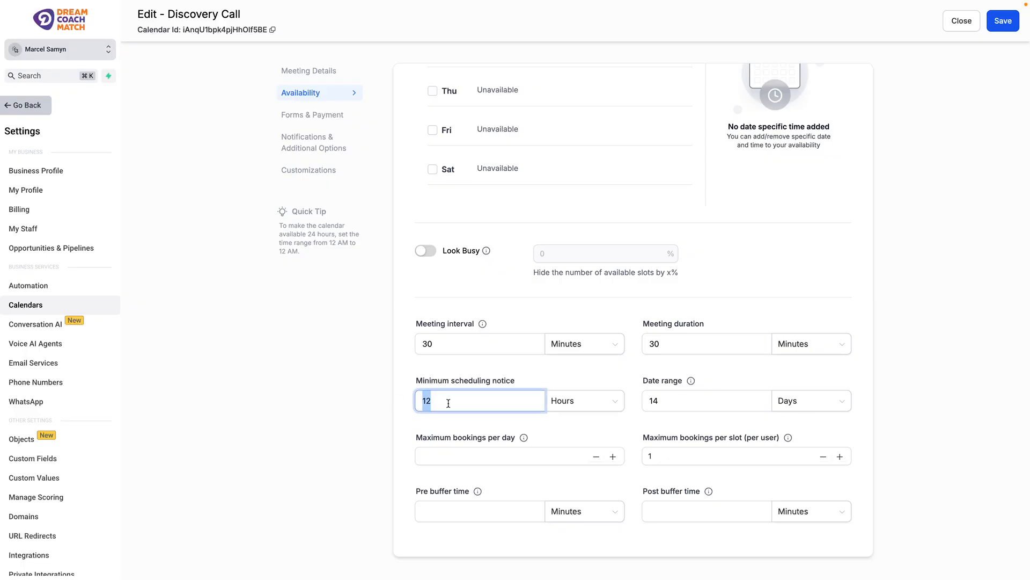
type("18")
left_click(369, 421)
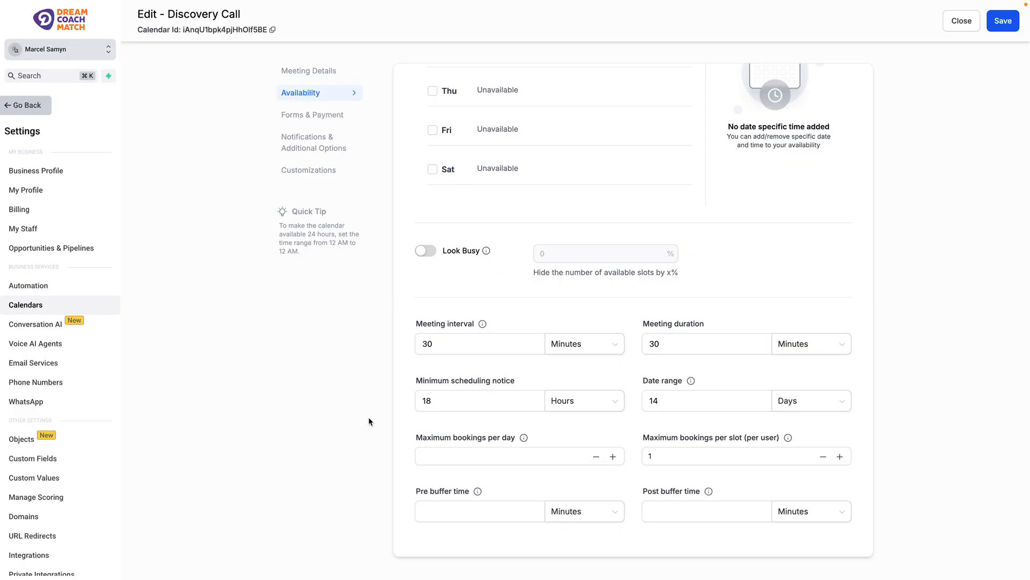
Step: Set the minimum scheduling notice to 1 hour
left_click(439, 403)
left_click(451, 427)
left_click(437, 401)
double_click(438, 402)
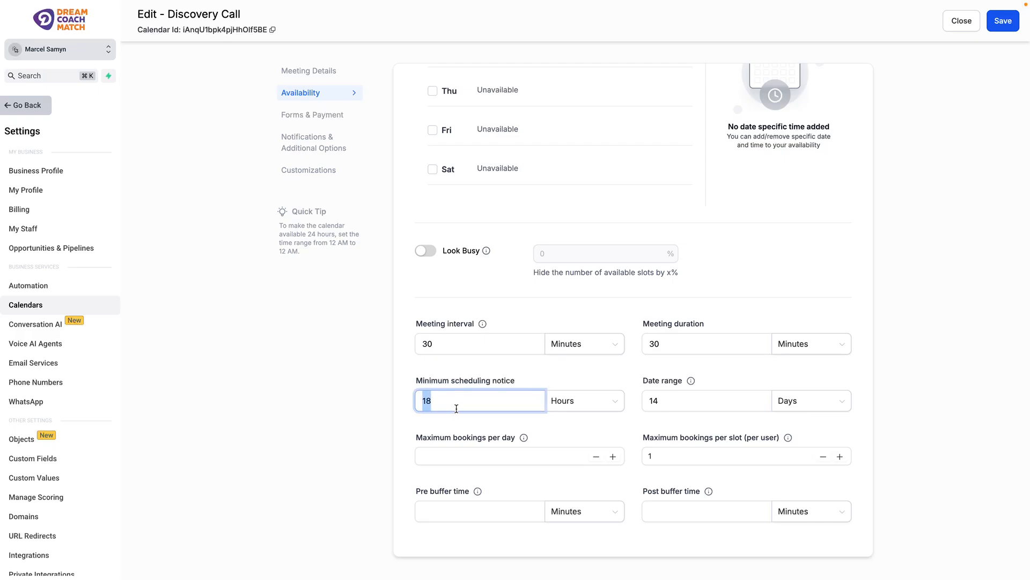
type("1")
left_click_drag(452, 402, 342, 395)
Step: Review the calendar's date range and maximum bookings per day settings
left_click_drag(677, 399, 601, 379)
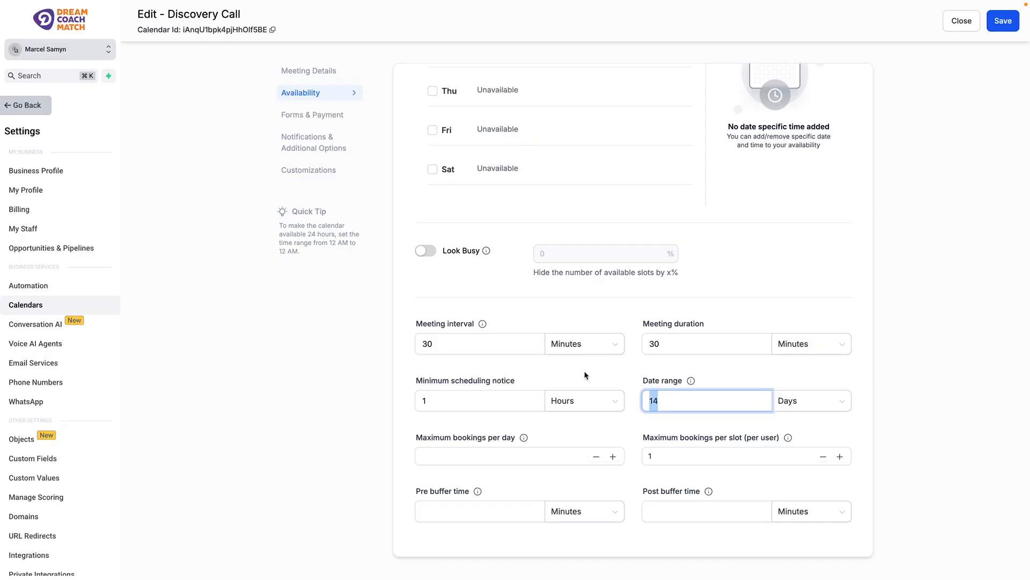
left_click(671, 398)
left_click_drag(670, 405, 615, 403)
left_click(660, 423)
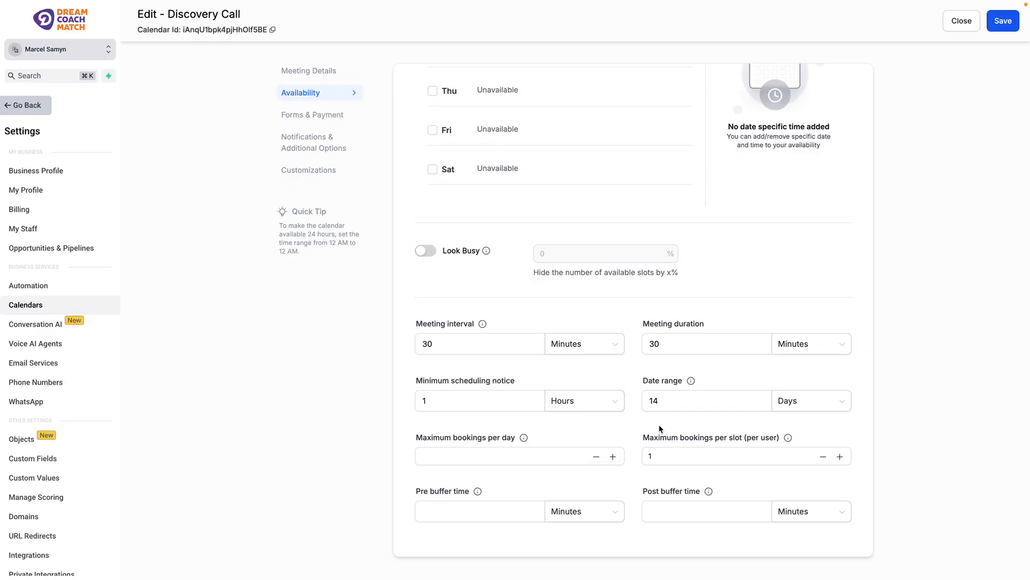
left_click(484, 452)
Step: Make Monday available from 08:00 AM to 05:00 PM in the weekly available hours and save the availability settings
scroll(697, 406, "up", 5)
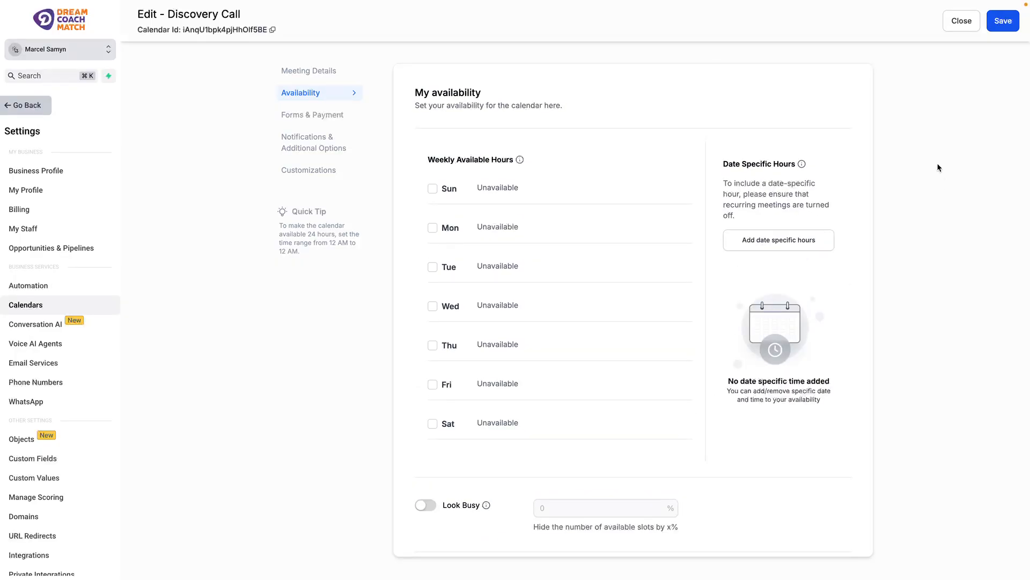
left_click(433, 228)
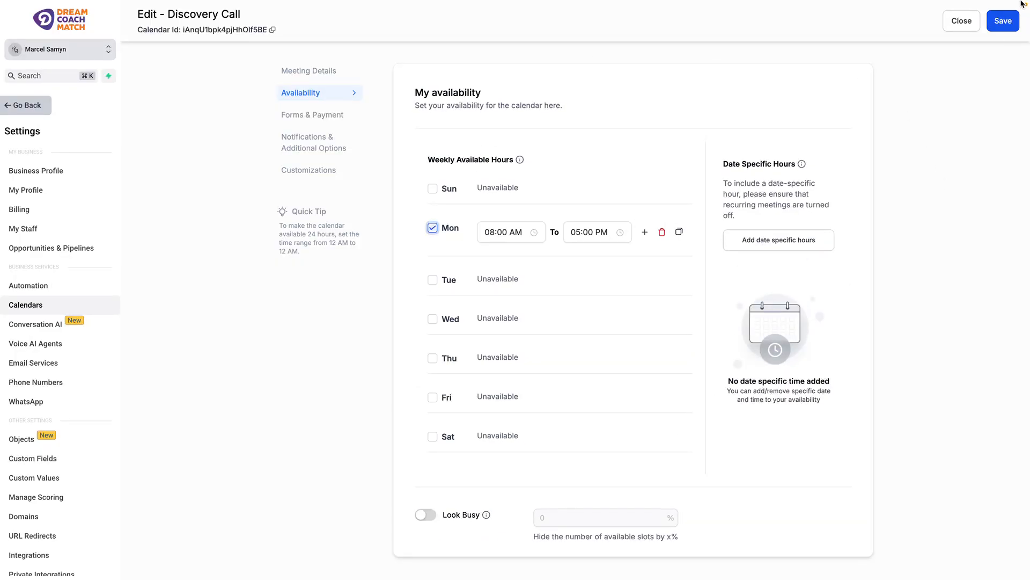
left_click(1002, 21)
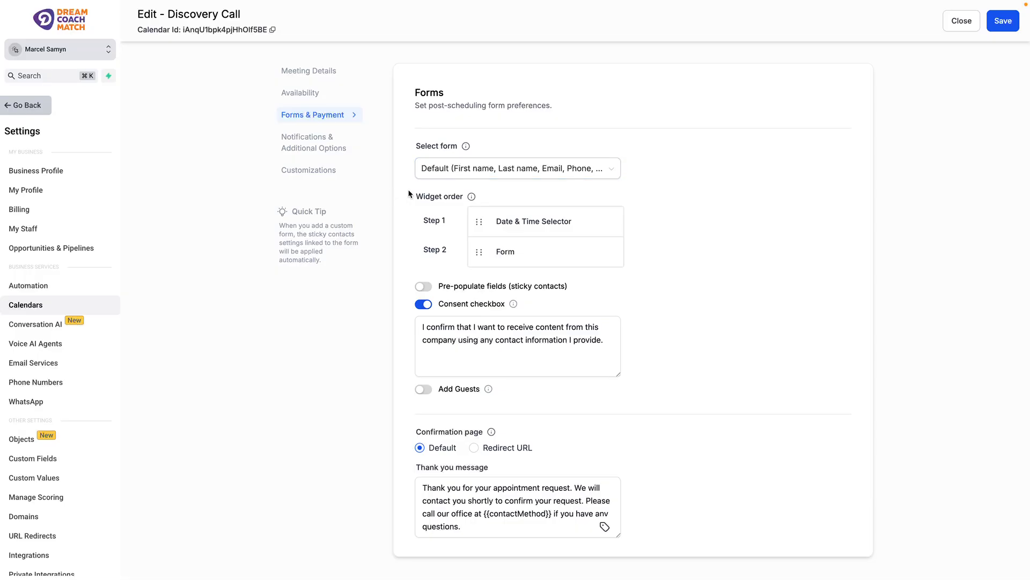
Step: Review the calendar's notification options and the recipients of the Appointment Booked (Status: Confirmed) email notification
left_click(302, 142)
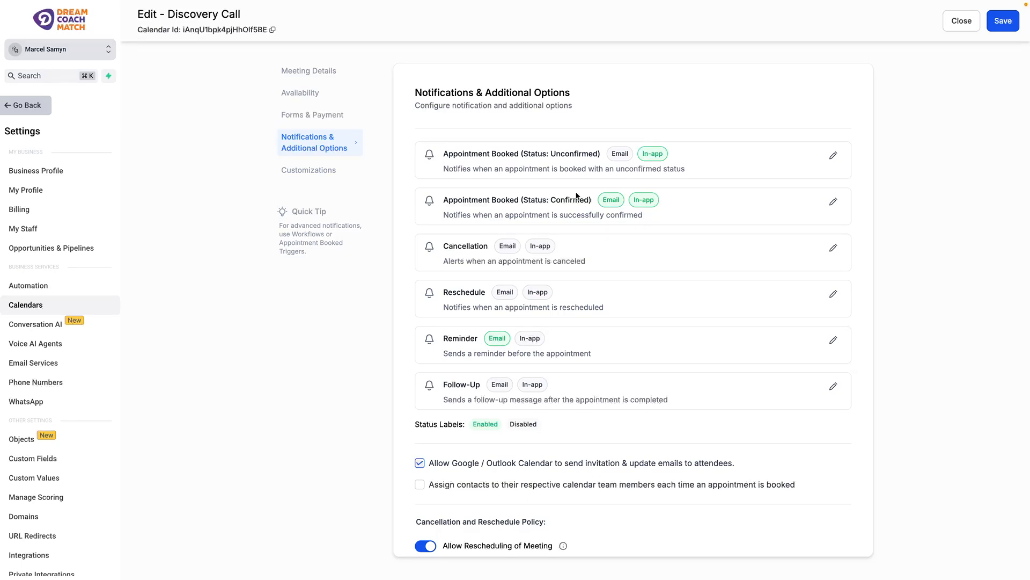
left_click_drag(445, 199, 608, 201)
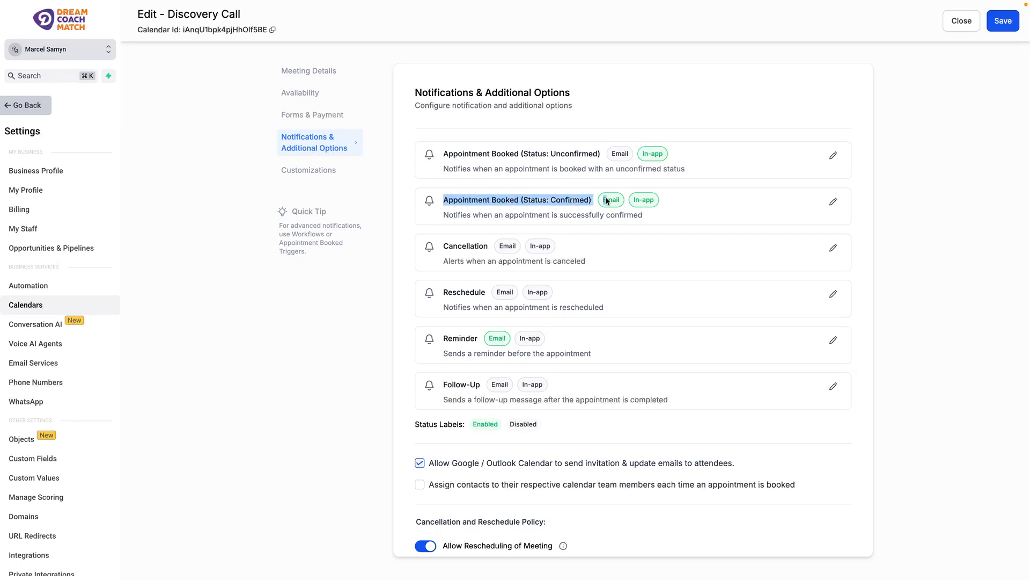
left_click(591, 199)
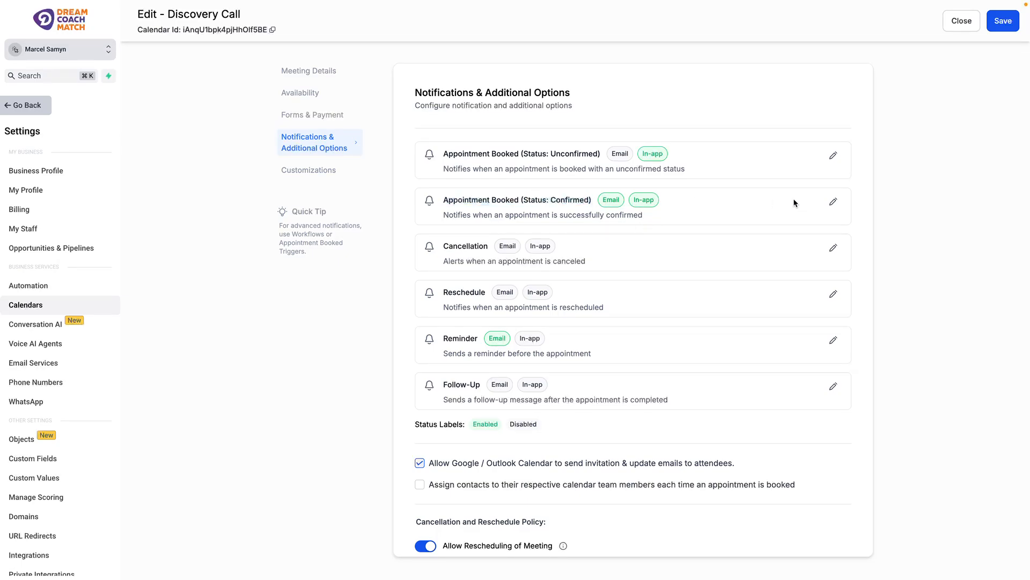
left_click(833, 203)
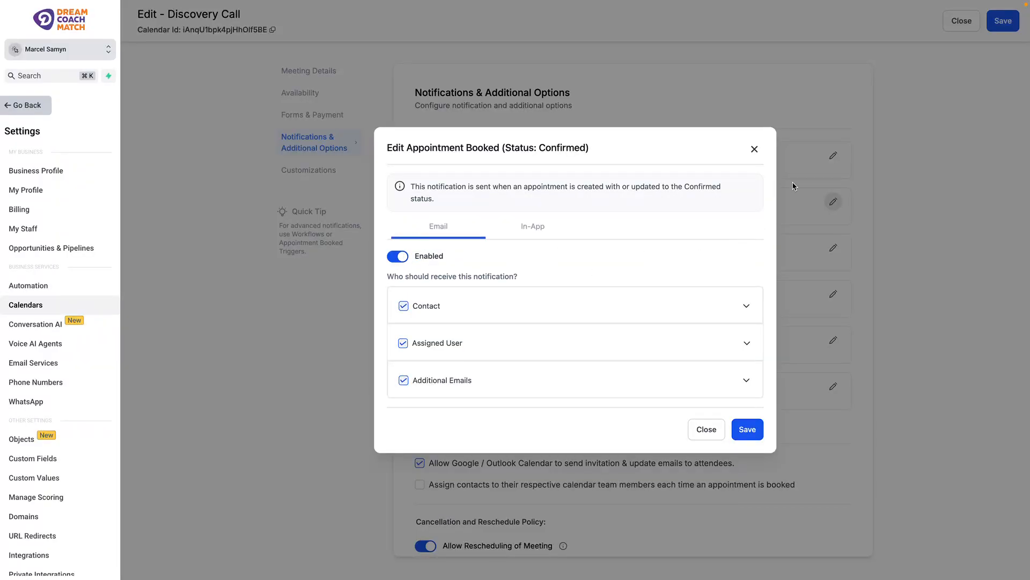
left_click(754, 150)
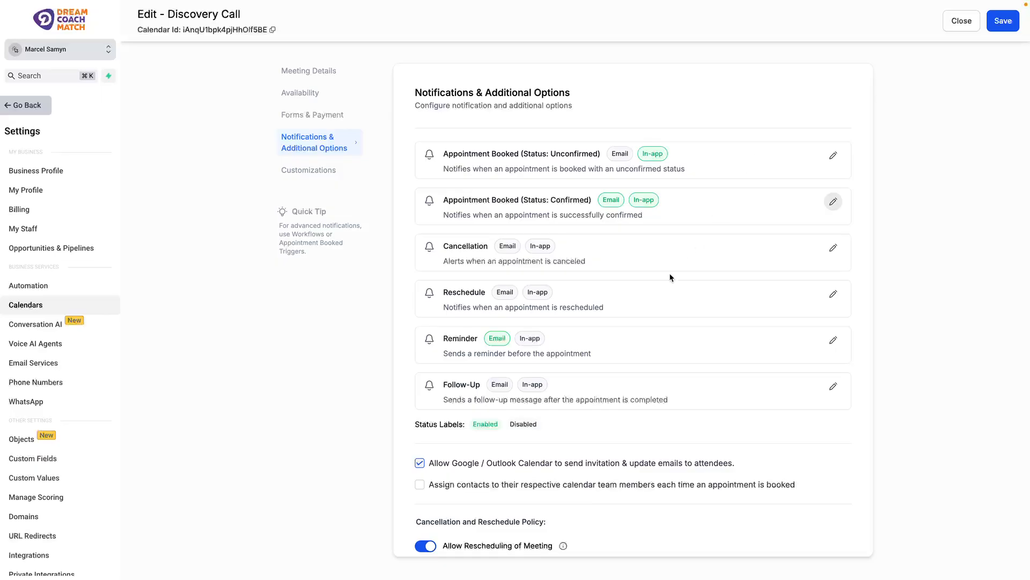
Step: Add a second email reminder trigger for the contact, 4 hours before the appointment starts, and save the Reminder notification
left_click(833, 339)
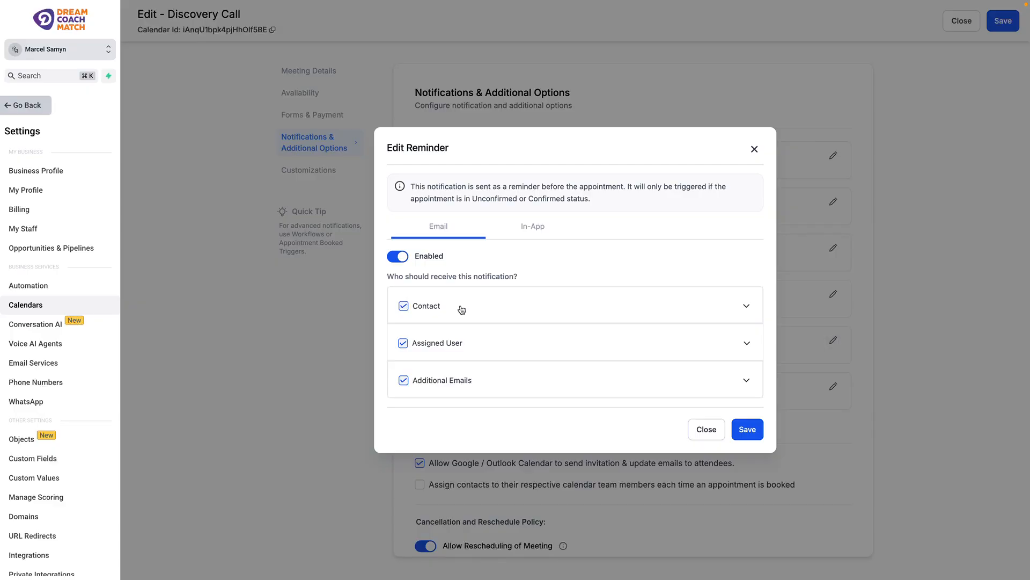
left_click(748, 305)
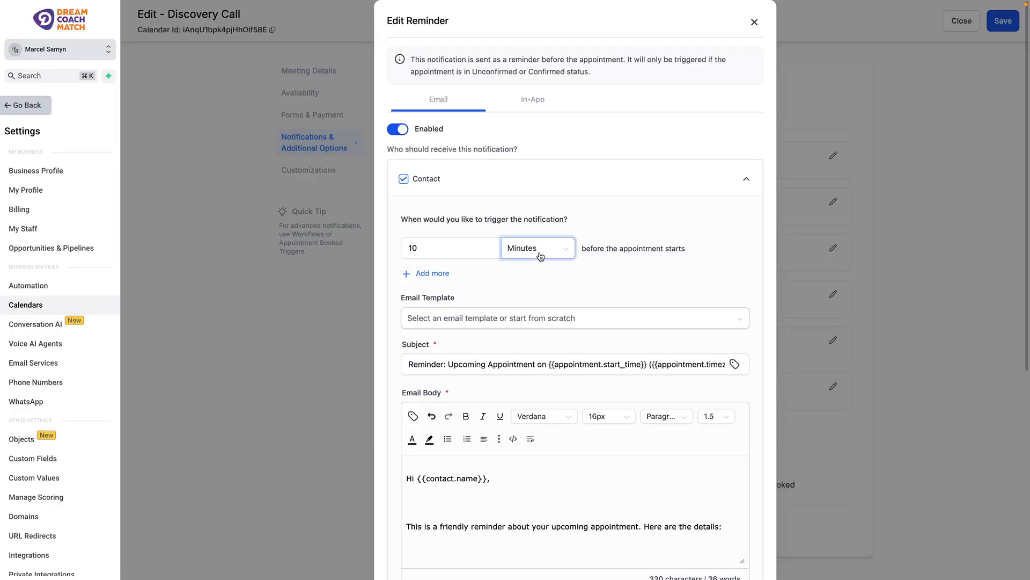
left_click_drag(448, 248, 396, 244)
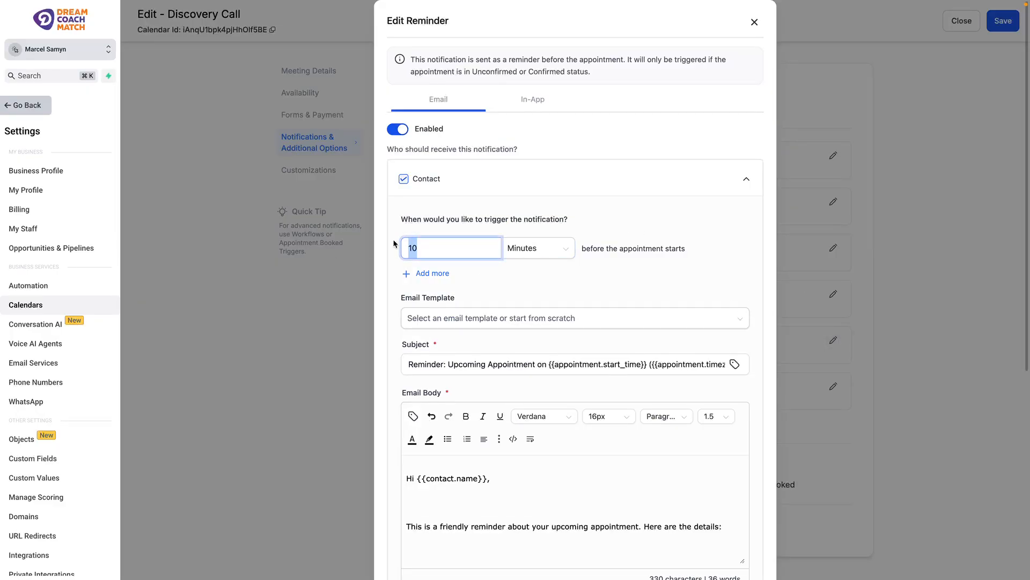
left_click(424, 273)
type("4")
left_click(544, 291)
left_click(536, 324)
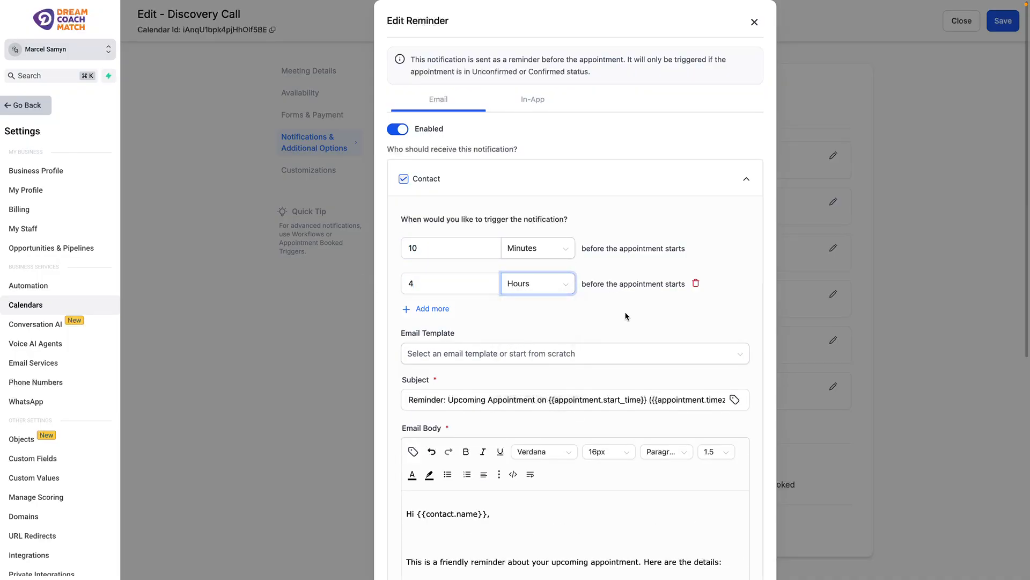
scroll(621, 313, "down", 6)
left_click(745, 556)
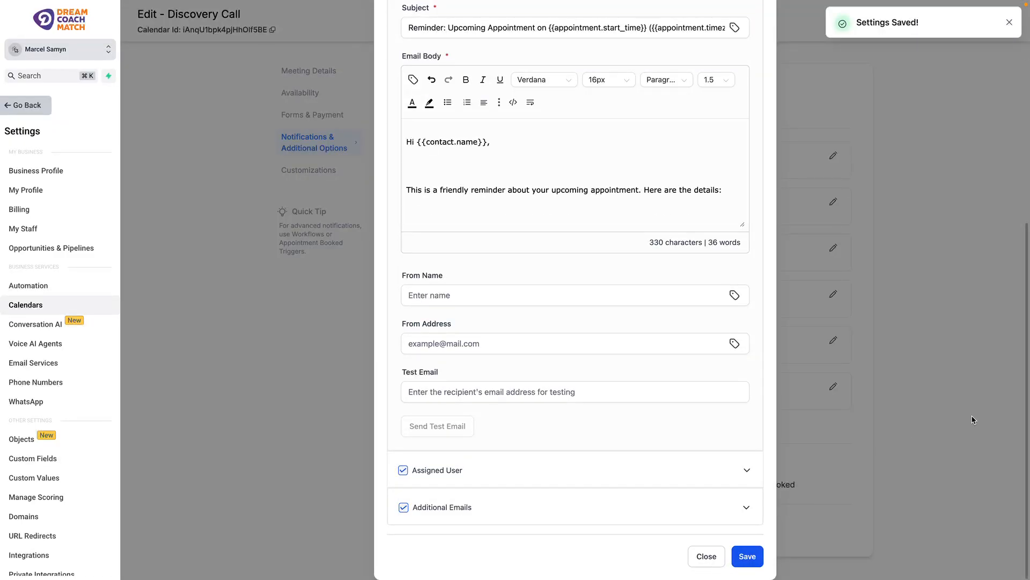
left_click(706, 558)
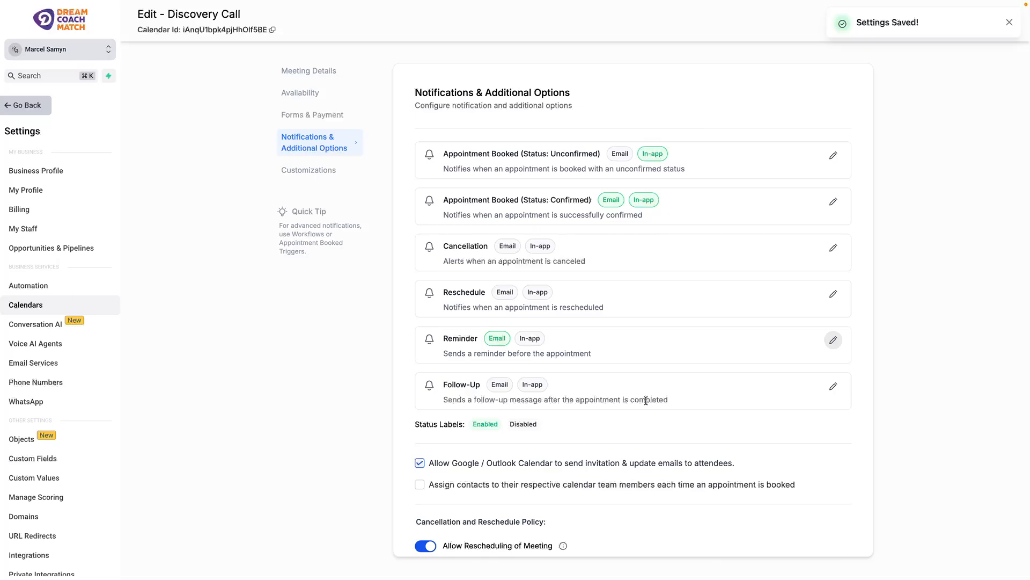
Step: Review the invitation email options, cancellation and reschedule policy and additional notes, and close the Discovery Call calendar editor
scroll(646, 400, "down", 5)
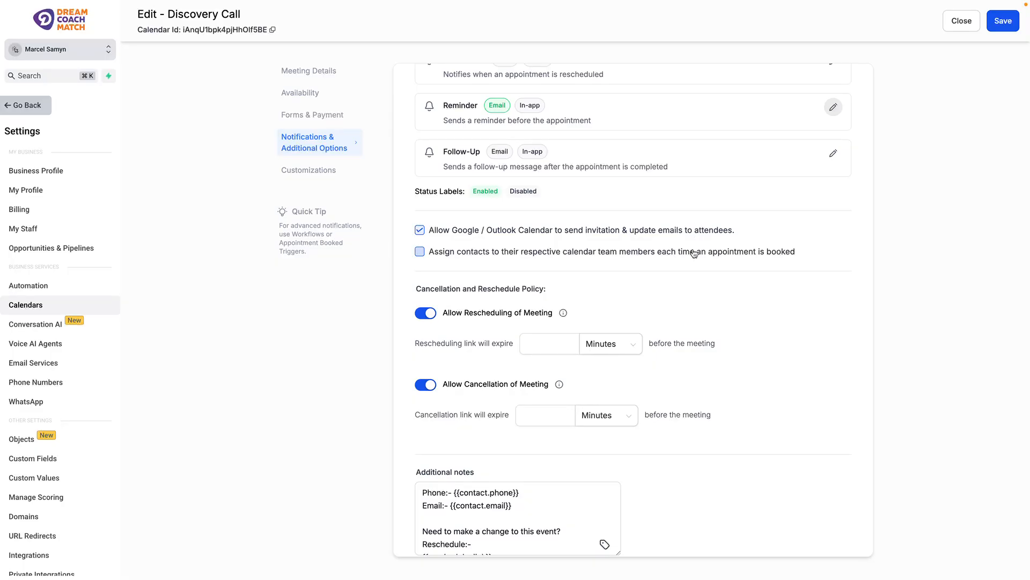
scroll(694, 253, "down", 1)
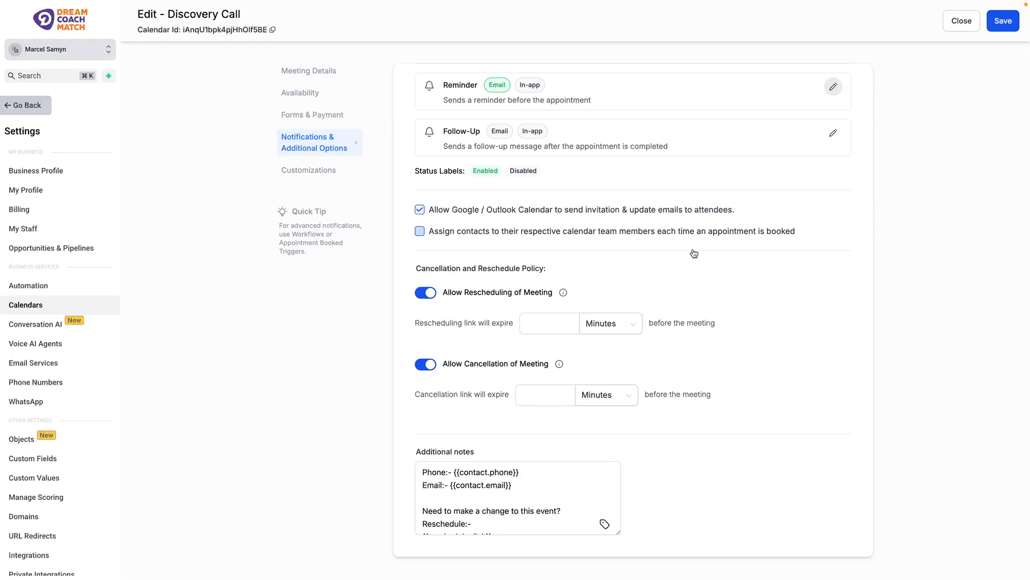
scroll(788, 205, "up", 5)
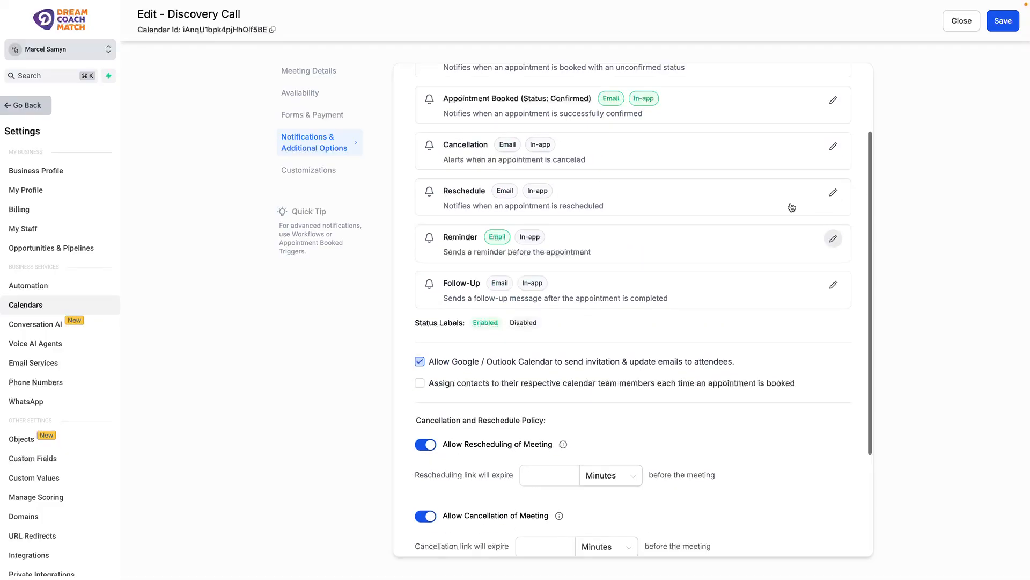
left_click(953, 22)
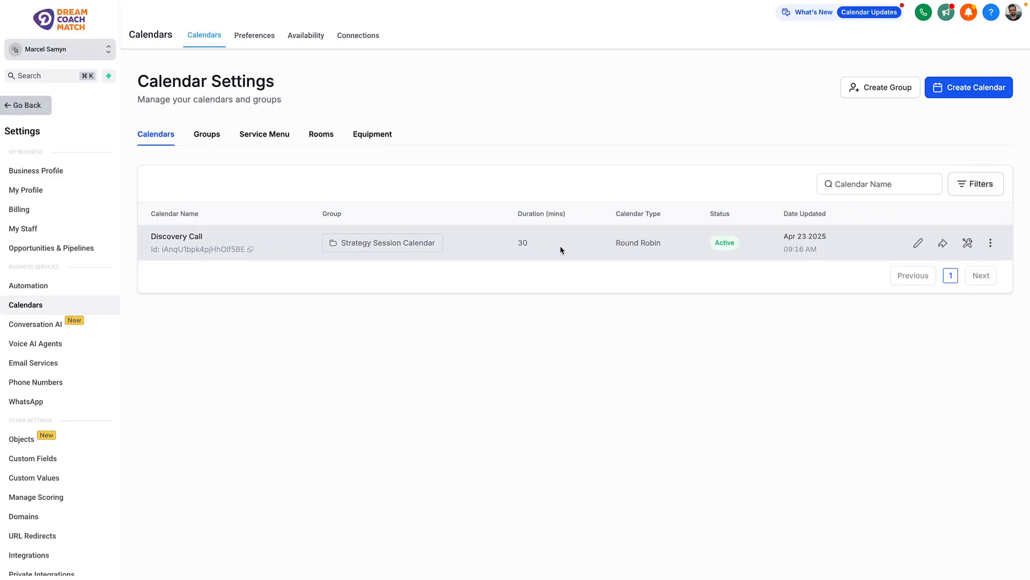
Step: Select Discovery Call as the calendar for the client flow in the coach's profile and save the selection
left_click(40, 112)
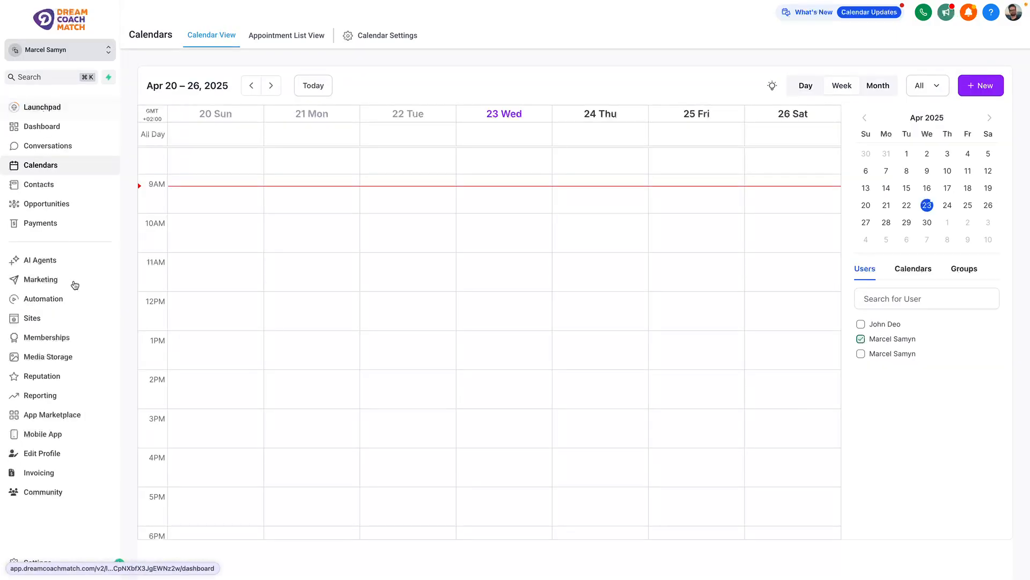
left_click(90, 453)
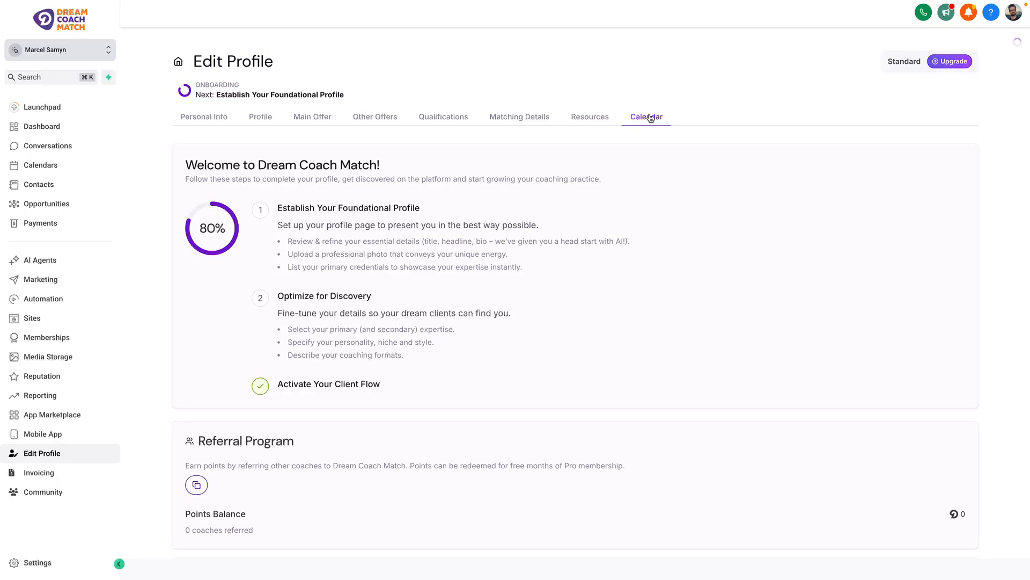
left_click(646, 124)
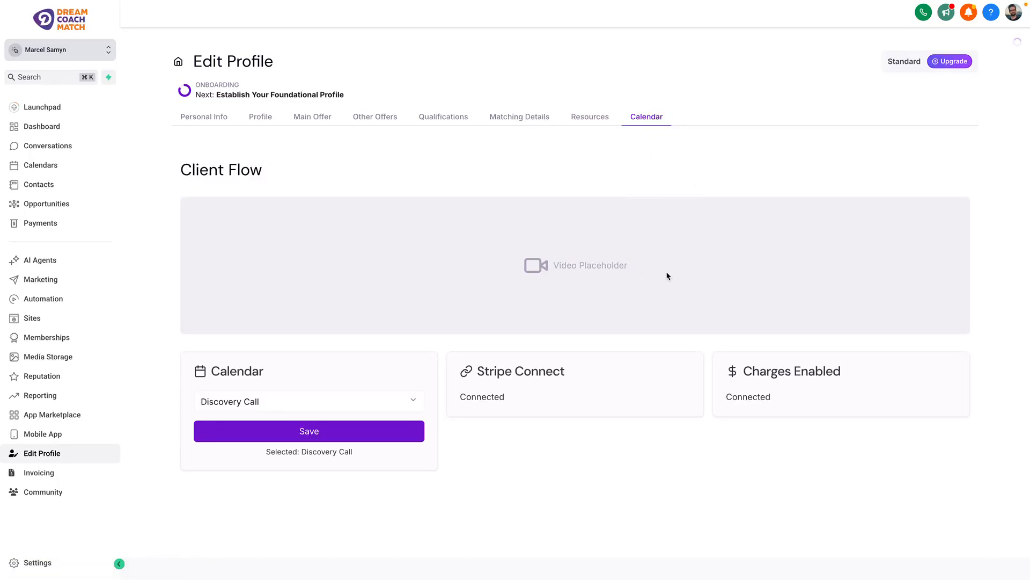
left_click(247, 402)
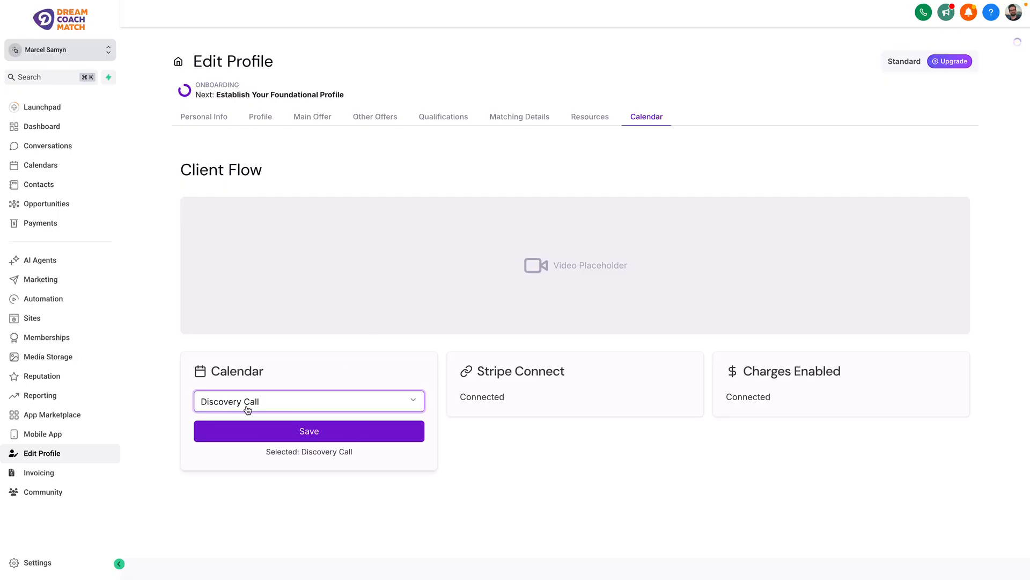
left_click(248, 407)
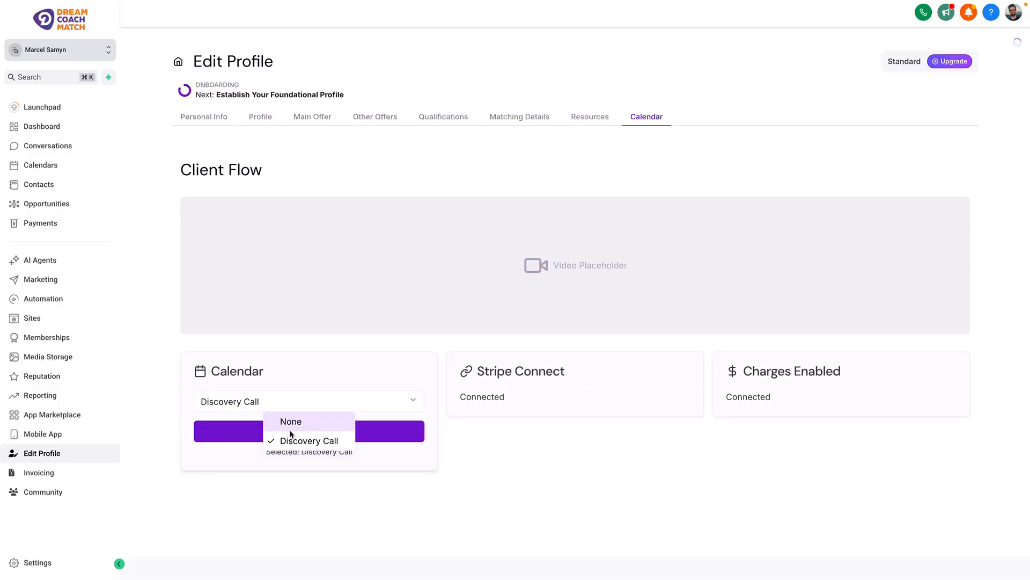
left_click(270, 397)
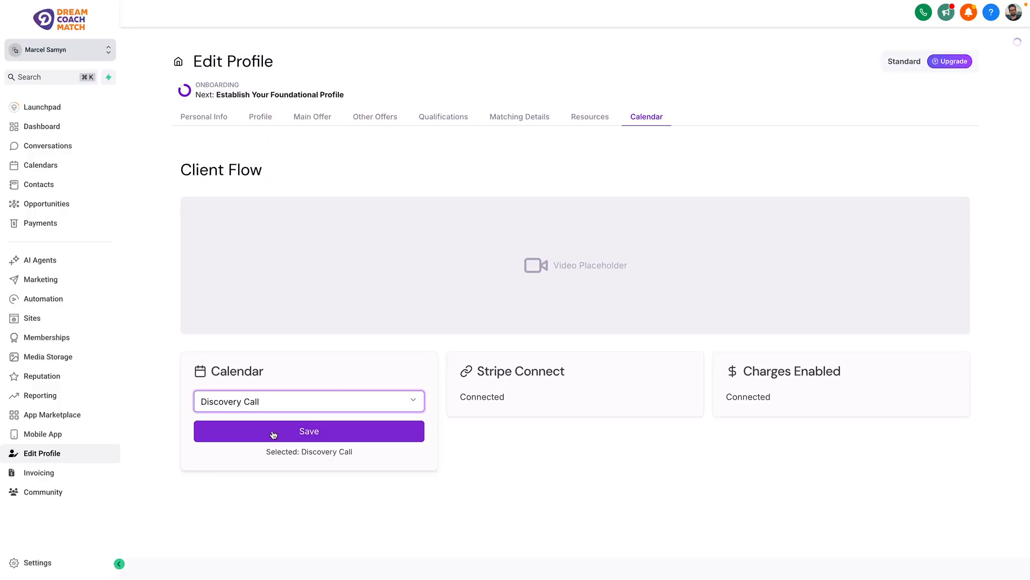
left_click(293, 433)
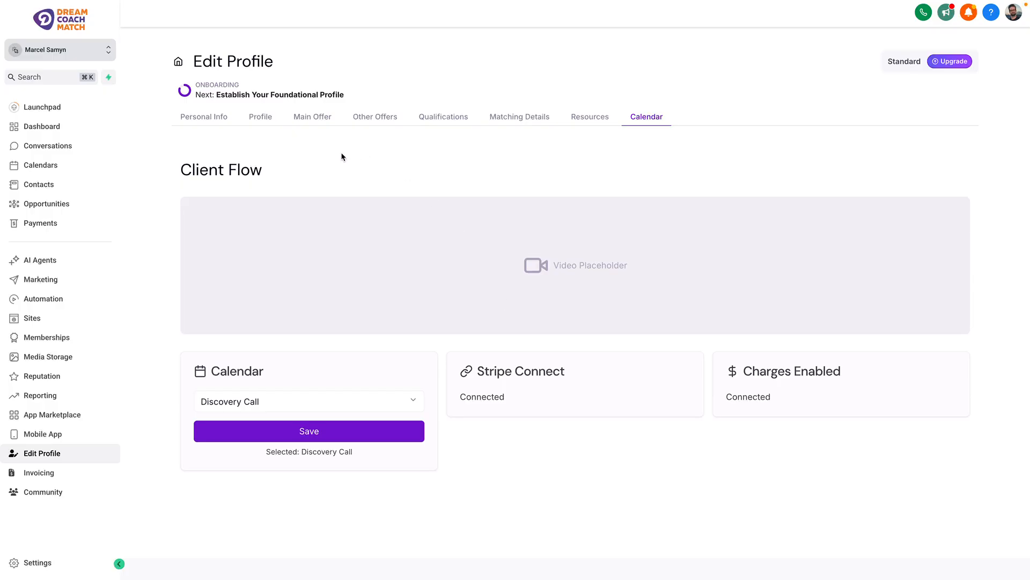
Step: Preview the coach's public profile and open its discovery call booking page
left_click(265, 116)
left_click(263, 123)
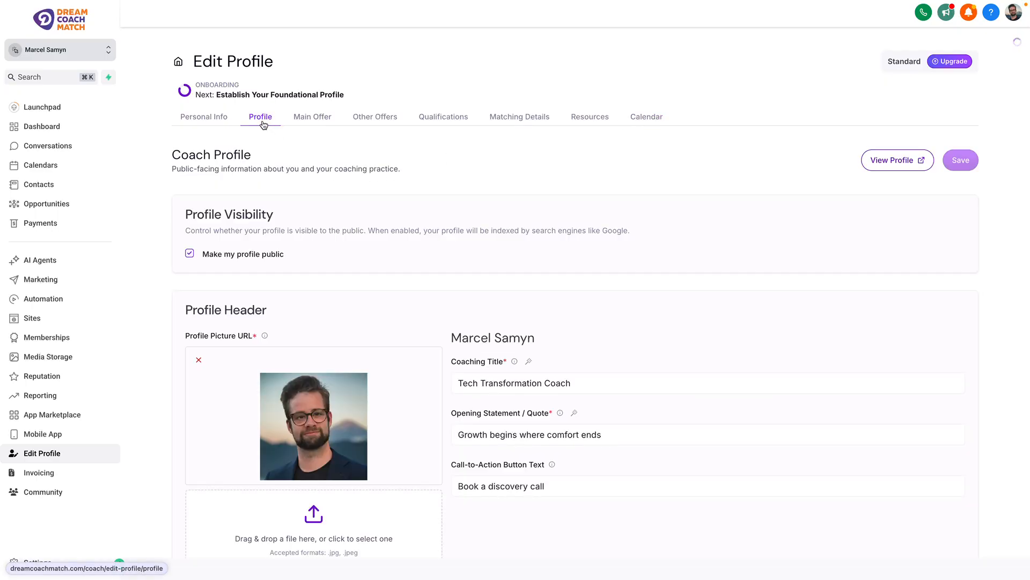
left_click(906, 161)
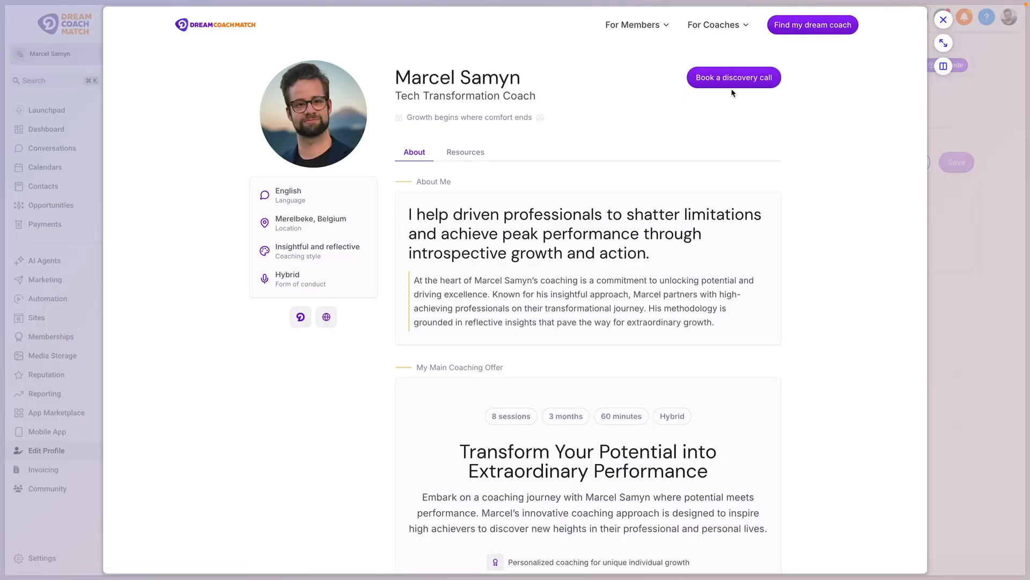
left_click(730, 84)
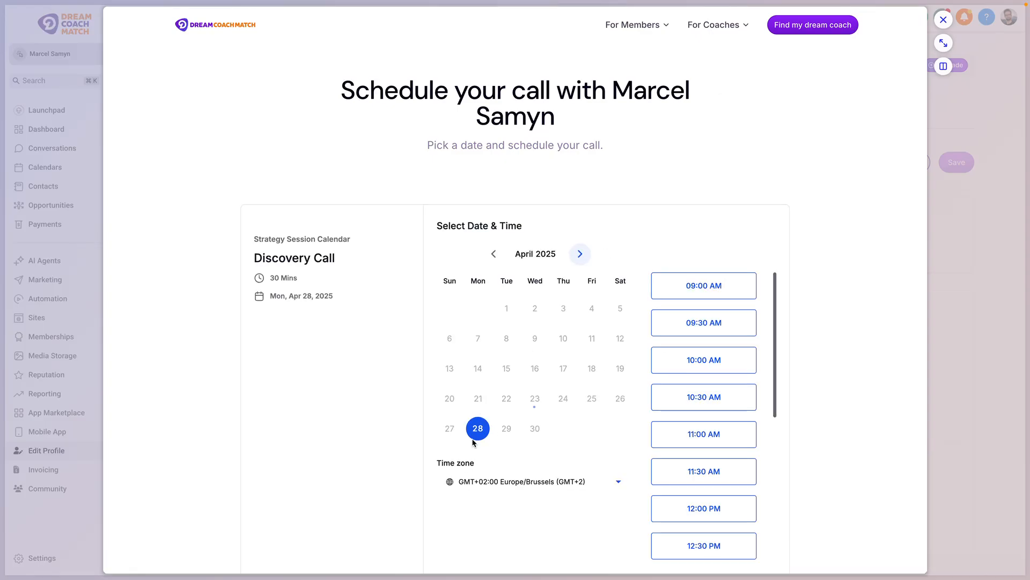
Step: Examine the available dates, time slots and time zone on the Discovery Call booking page, and close the preview
scroll(671, 421, "down", 5)
scroll(672, 419, "up", 5)
scroll(888, 320, "down", 3)
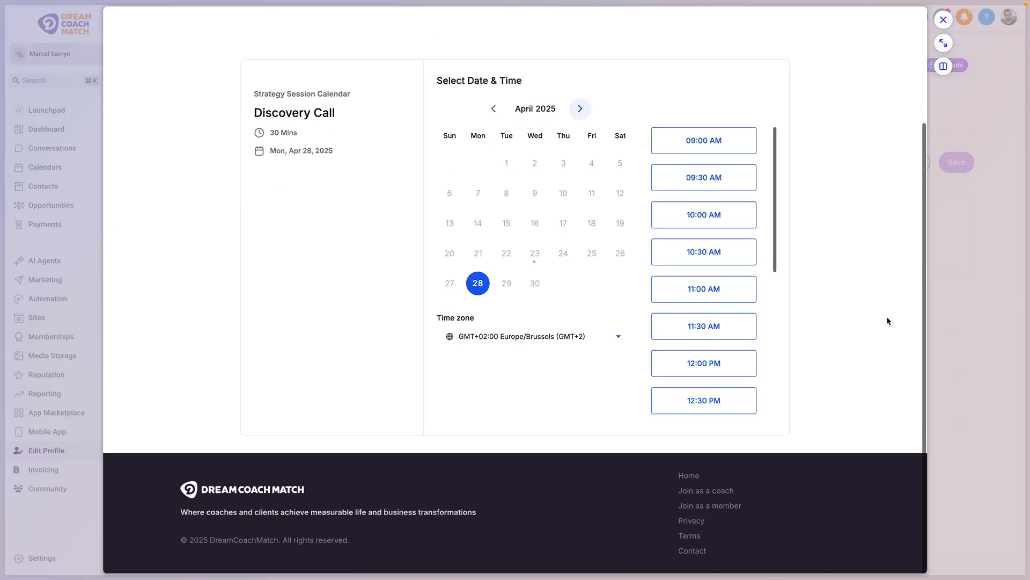
scroll(887, 320, "up", 3)
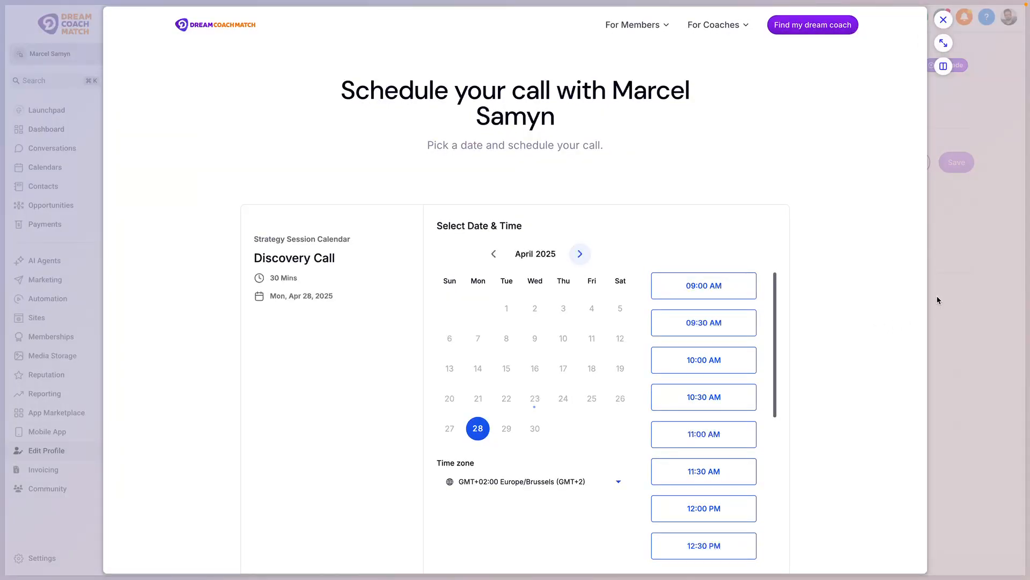
scroll(909, 301, "down", 1)
scroll(910, 300, "up", 1)
scroll(888, 298, "down", 1)
scroll(890, 297, "up", 1)
key("Escape")
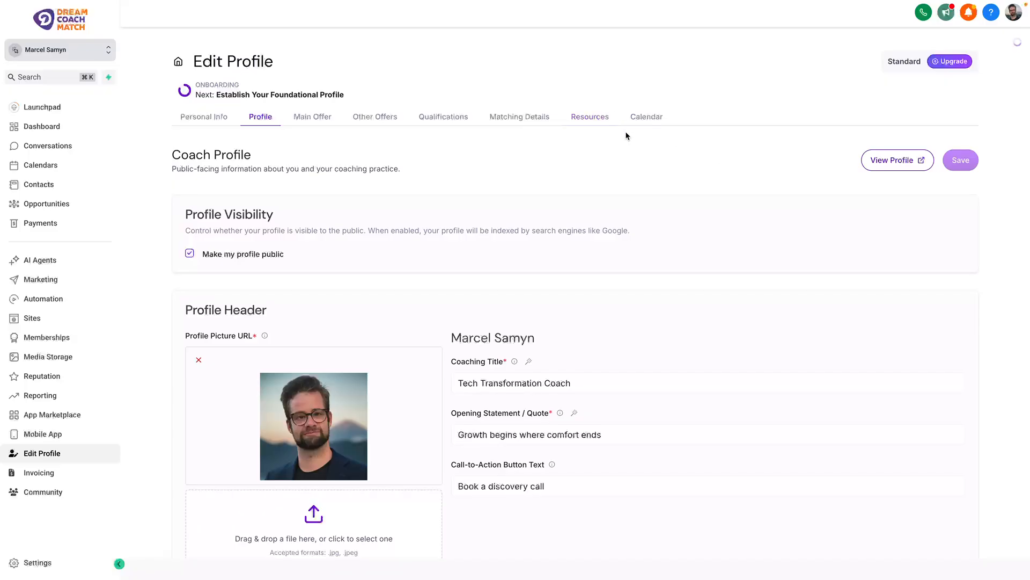
Step: Review the Stripe payment configuration and the invoices list, and return to the profile's calendar settings
left_click(654, 116)
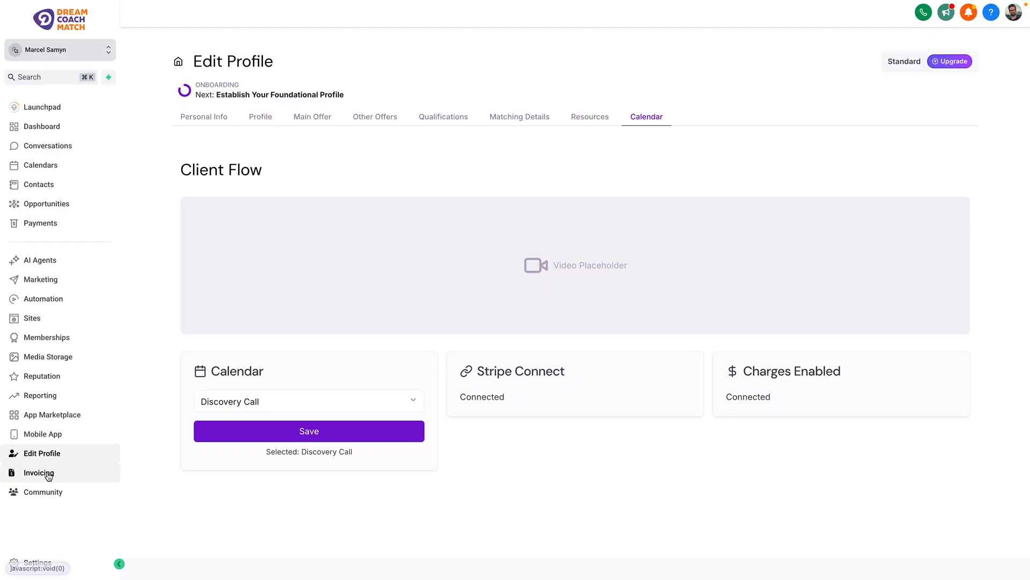
left_click(532, 378)
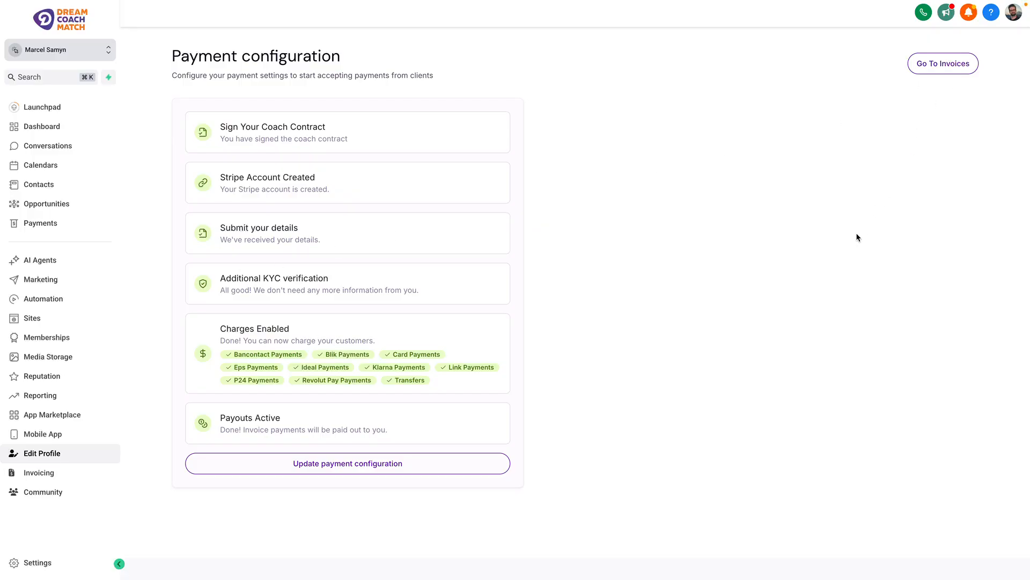
left_click(36, 474)
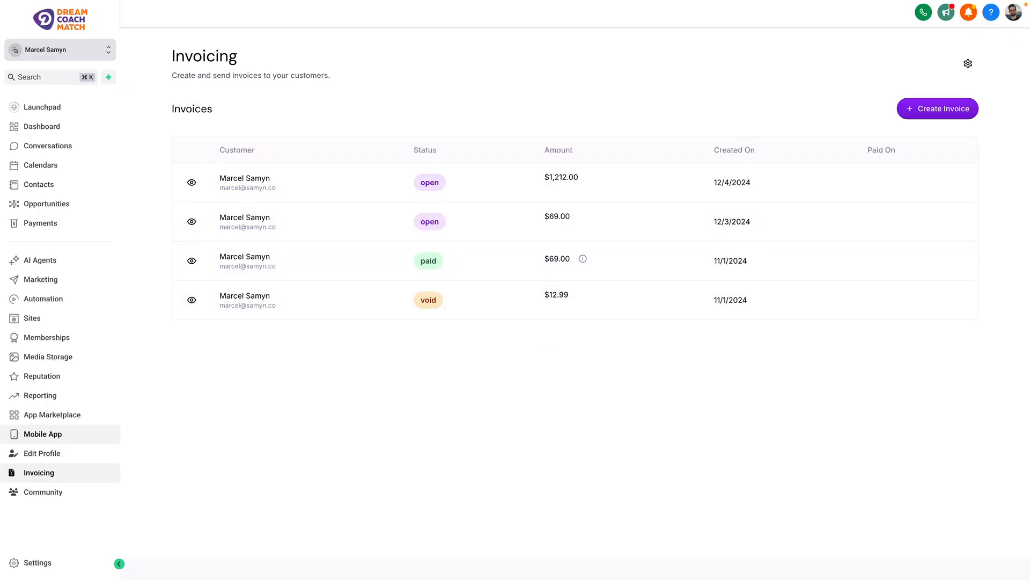
left_click(75, 457)
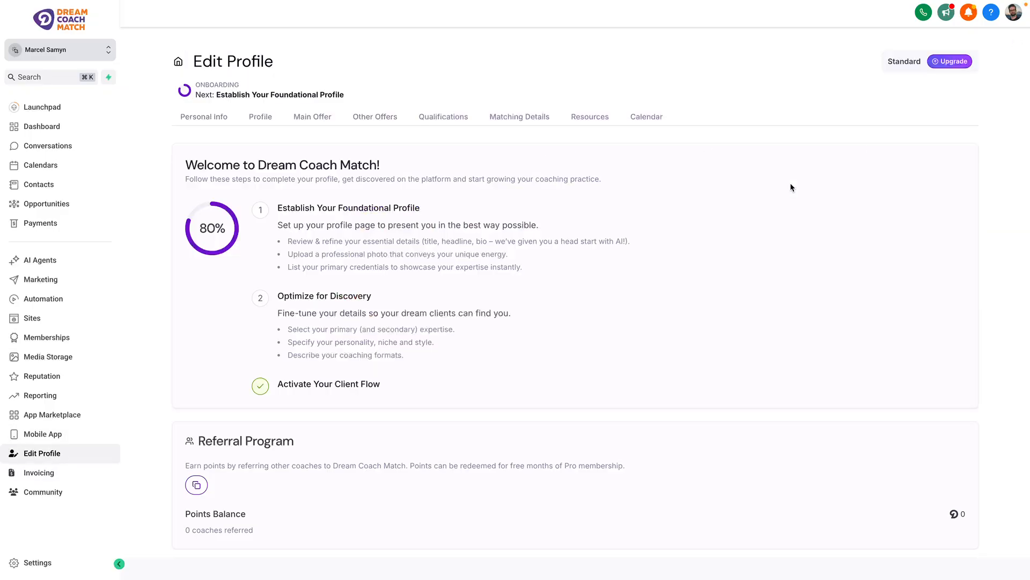
left_click(661, 119)
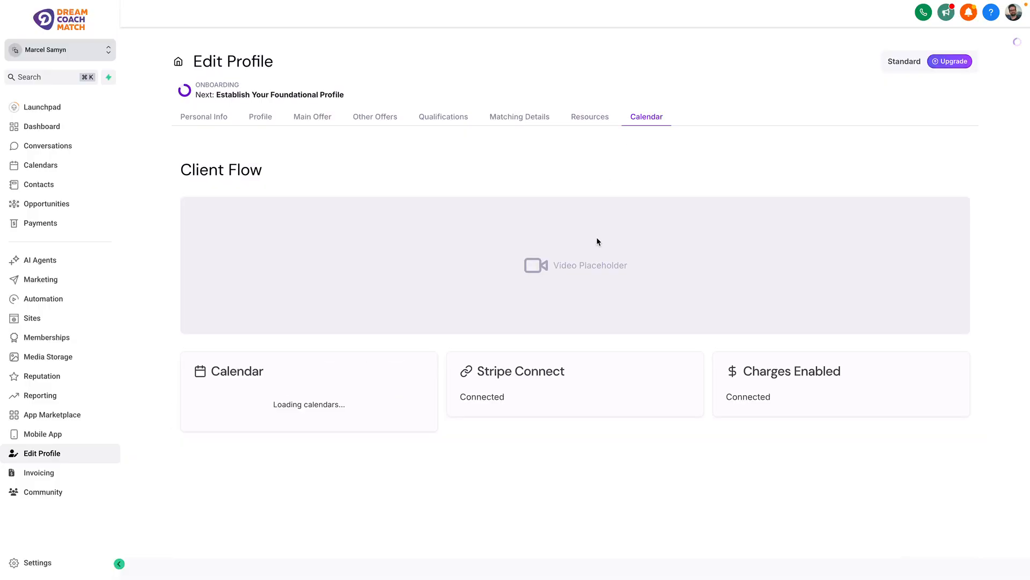